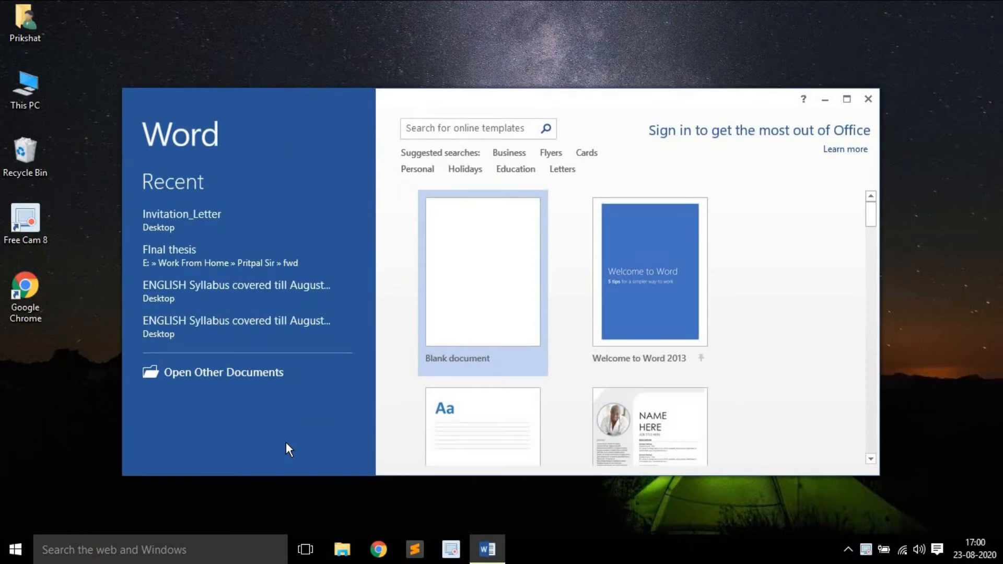
Create a blank document from the maximized start screen and show the MAILINGS commands
{"action": "left_click", "coordinate": [846, 99]}
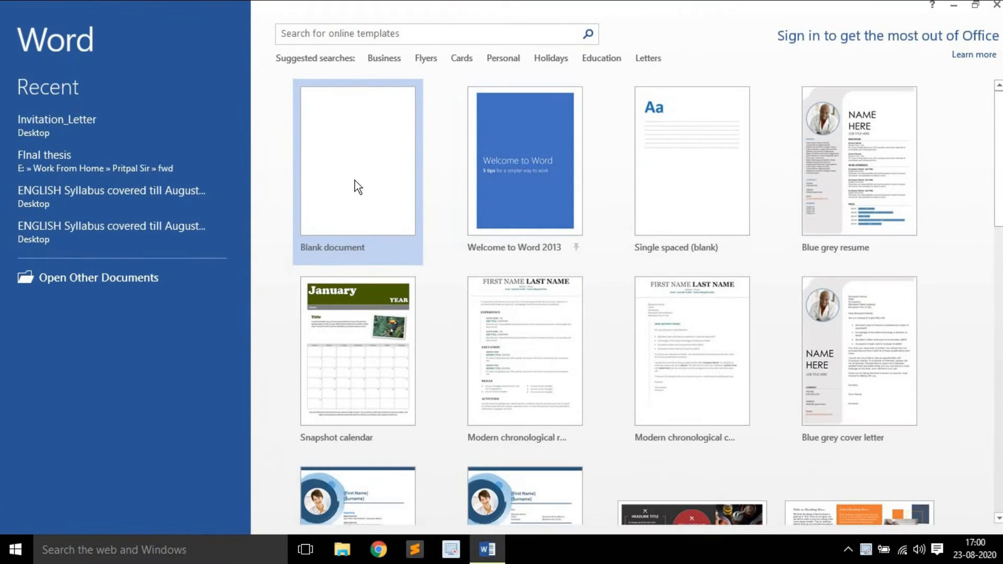
{"action": "left_click", "coordinate": [354, 186]}
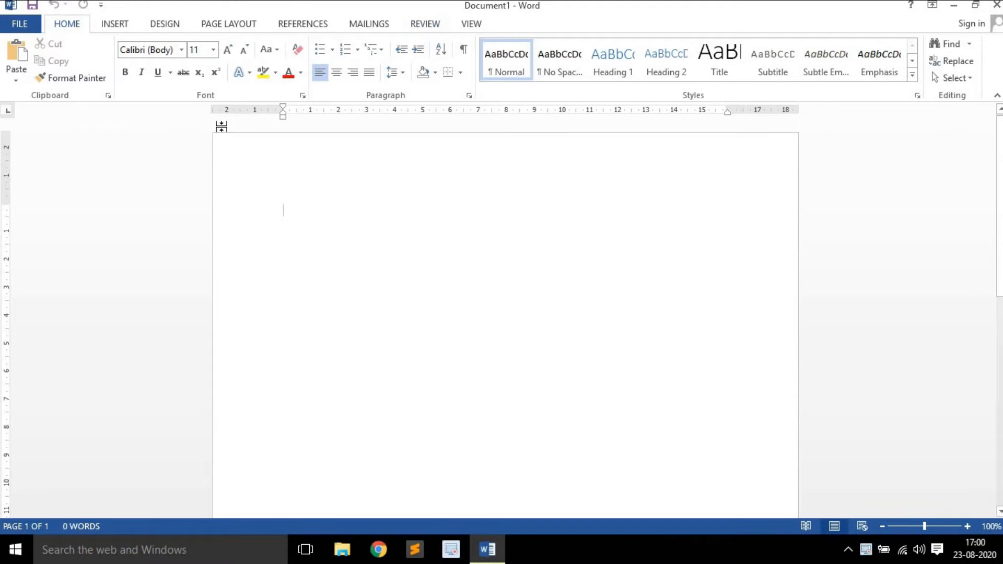
{"action": "left_click", "coordinate": [369, 24]}
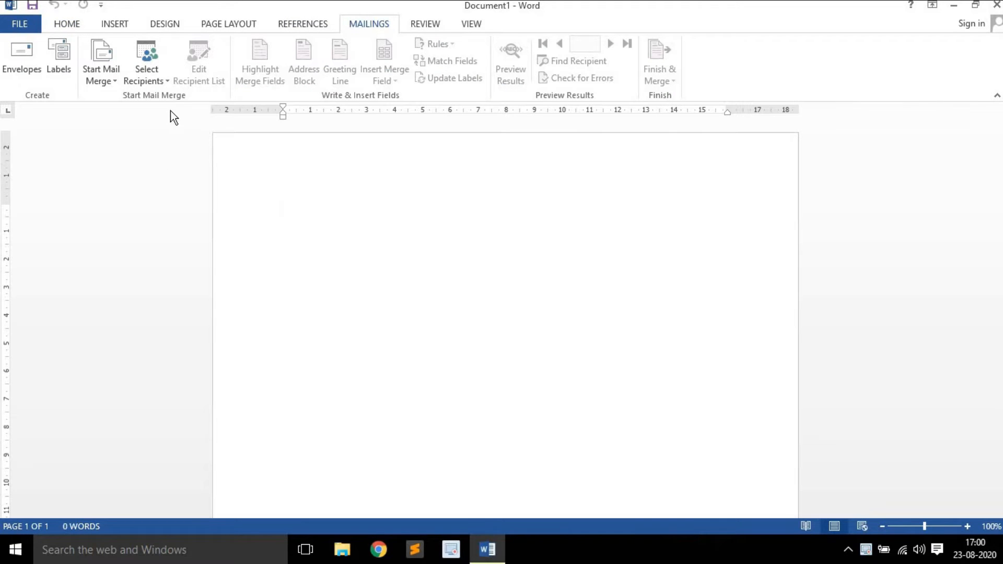
Launch the Step-by-Step Mail Merge Wizard from the Start Mail Merge list
{"action": "left_click", "coordinate": [105, 67]}
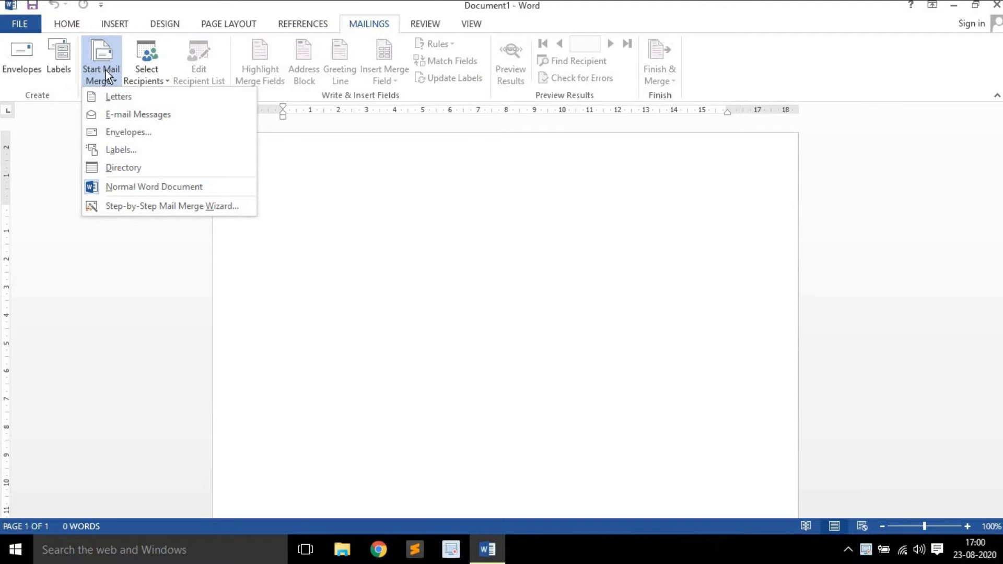
{"action": "left_click", "coordinate": [147, 209]}
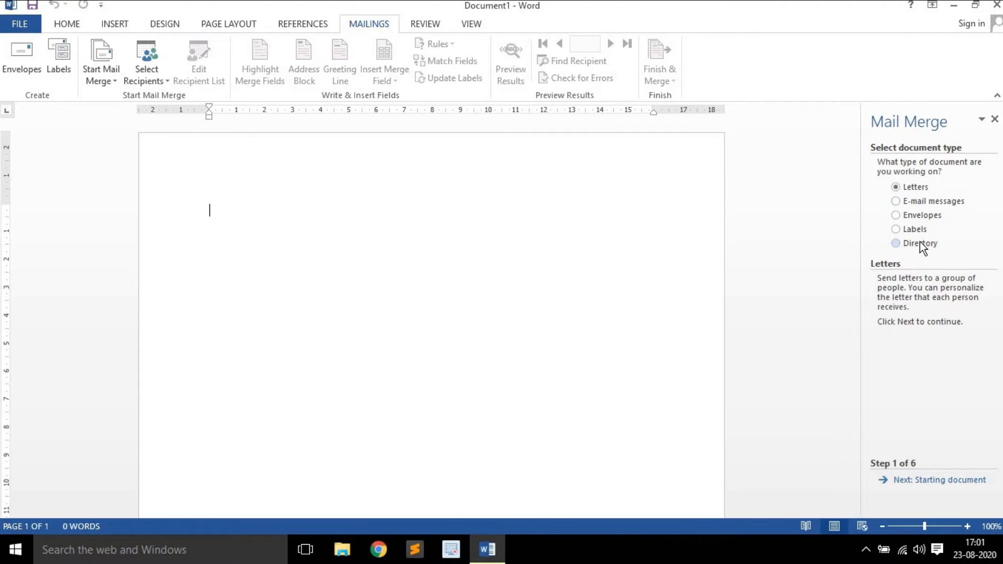
Keep Letters as the document type after previewing Directory, Labels and Envelopes, and continue
{"action": "left_click", "coordinate": [920, 244]}
{"action": "left_click", "coordinate": [917, 228]}
{"action": "left_click", "coordinate": [917, 215]}
{"action": "left_click", "coordinate": [915, 188]}
{"action": "left_click", "coordinate": [965, 479]}
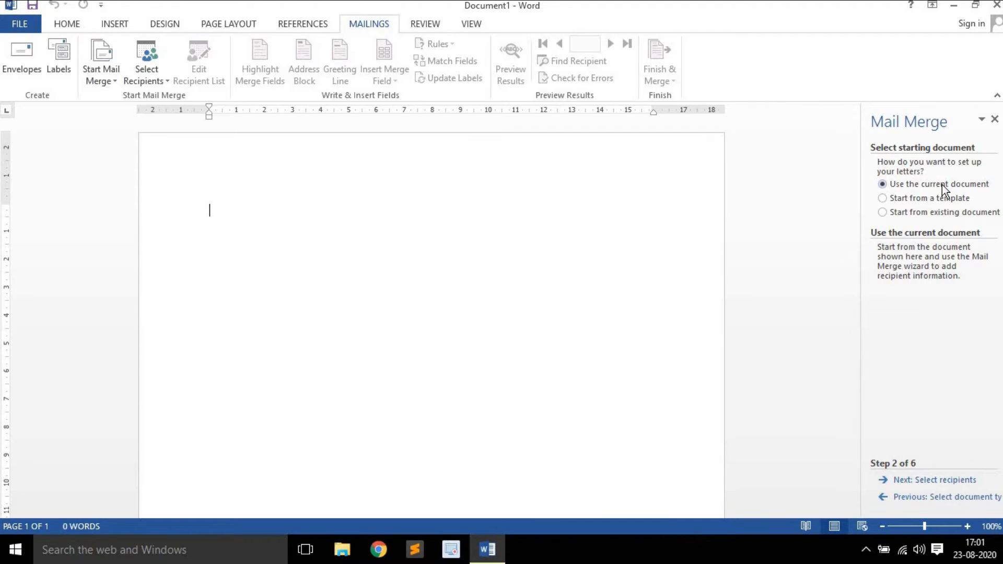
Choose Use the current document as the starting document after trying template and existing-file options
{"action": "left_click", "coordinate": [900, 201]}
{"action": "left_click", "coordinate": [923, 289]}
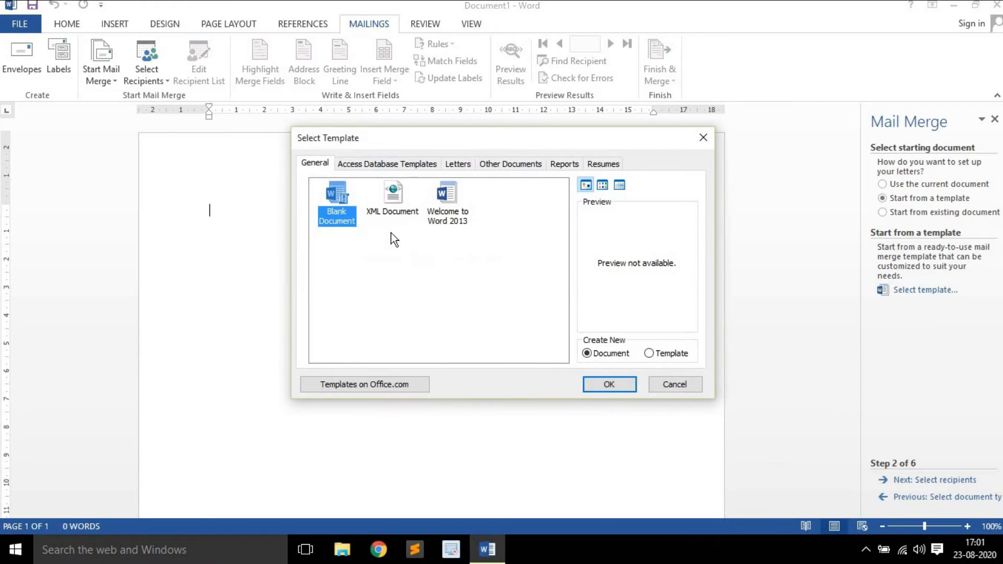
{"action": "left_click", "coordinate": [691, 388]}
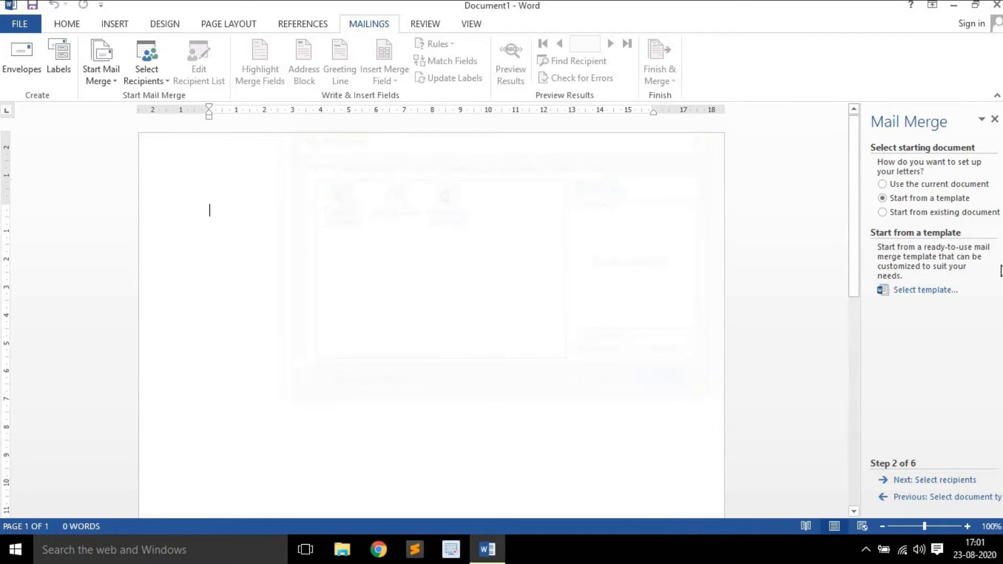
{"action": "left_click", "coordinate": [926, 214]}
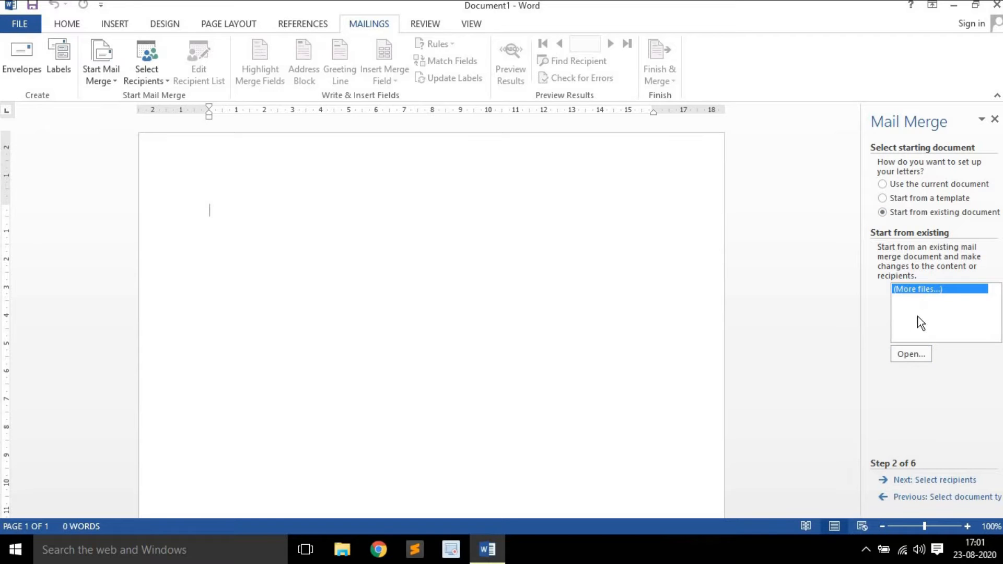
{"action": "left_click", "coordinate": [466, 323]}
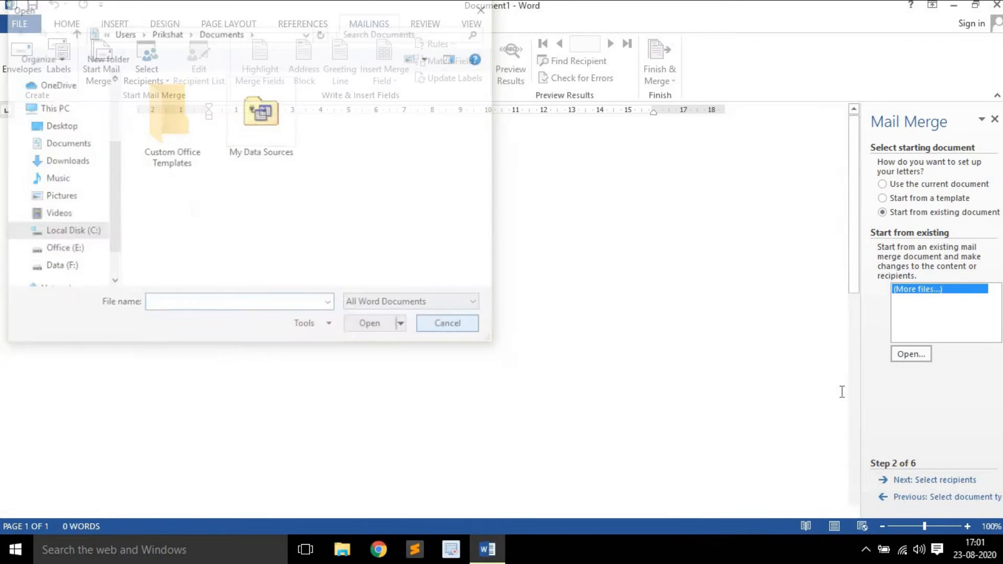
{"action": "left_click", "coordinate": [910, 187]}
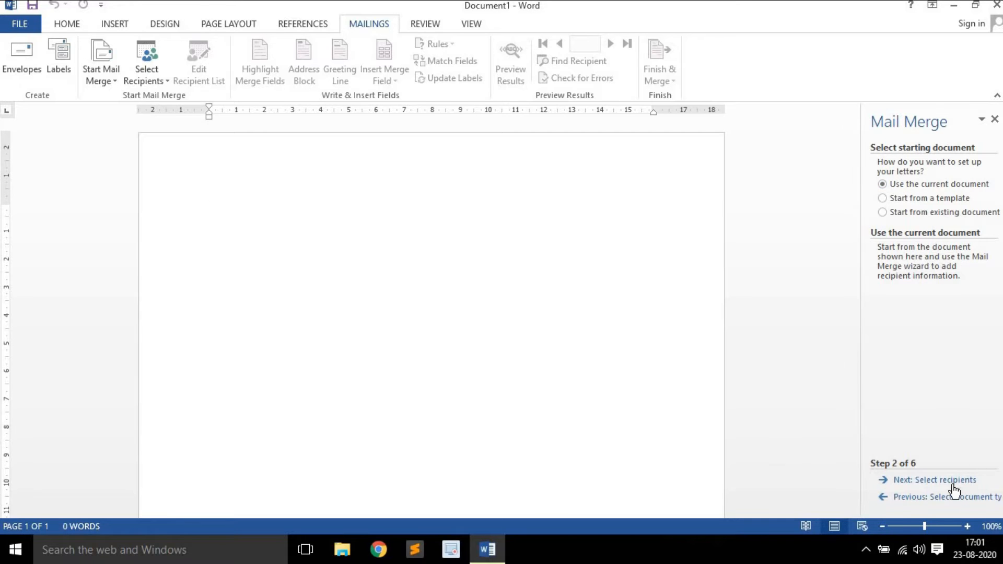
{"action": "left_click", "coordinate": [921, 480]}
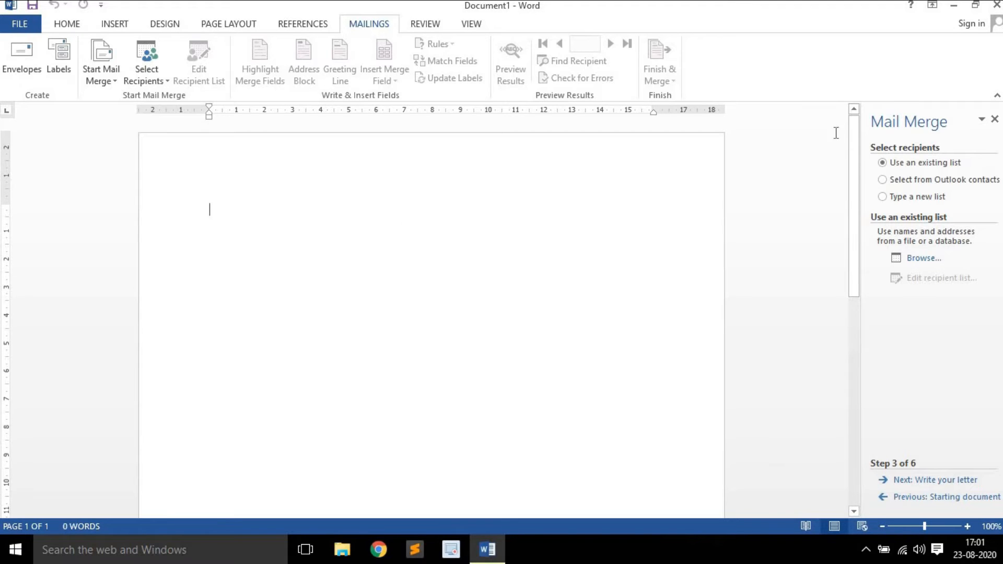
Browse the Desktop and the C:, F: and E: drives for an existing recipient data file
{"action": "left_click", "coordinate": [926, 271]}
{"action": "left_click", "coordinate": [51, 107]}
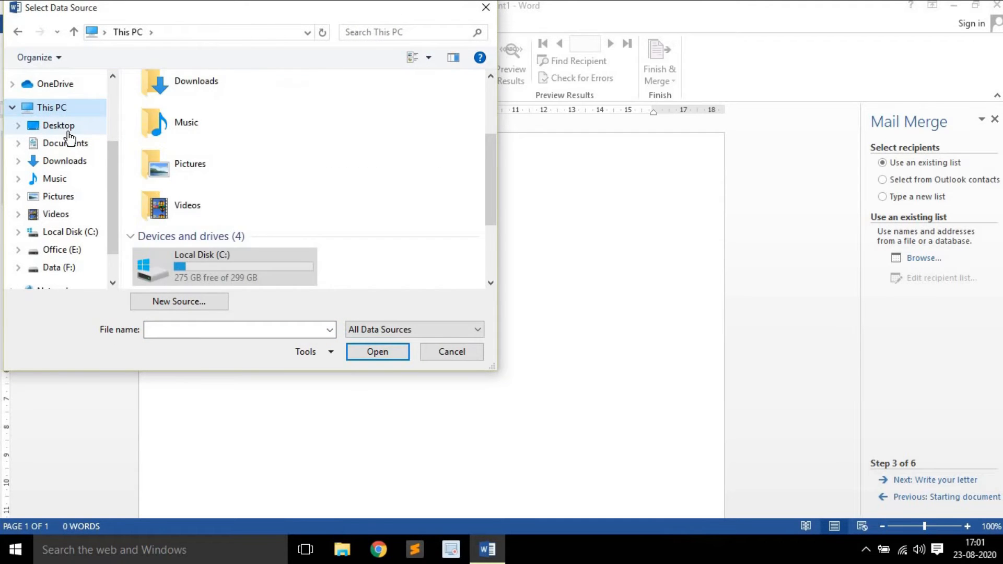
{"action": "left_click", "coordinate": [68, 128]}
{"action": "left_click", "coordinate": [67, 232]}
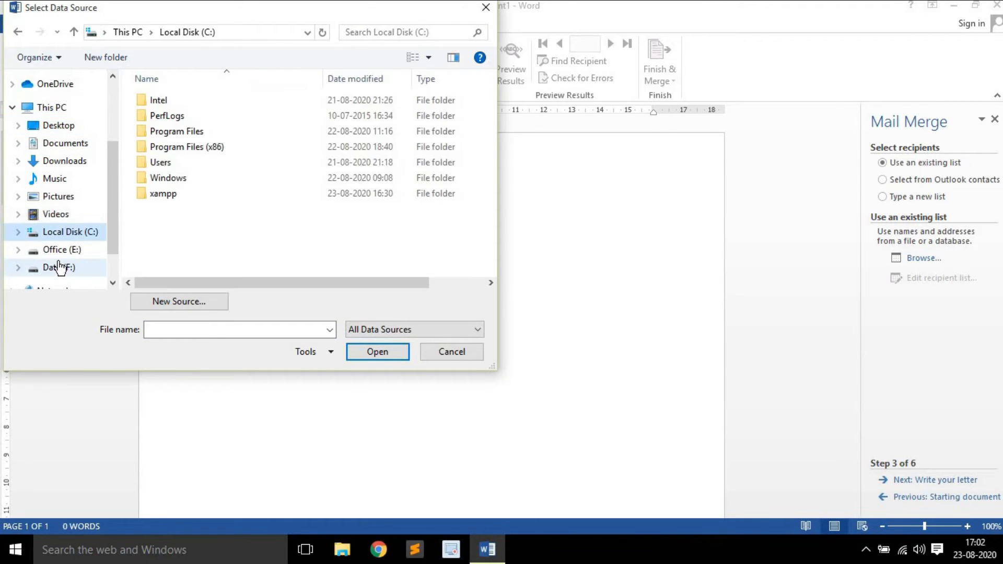
{"action": "left_click", "coordinate": [60, 268]}
{"action": "left_click", "coordinate": [61, 250]}
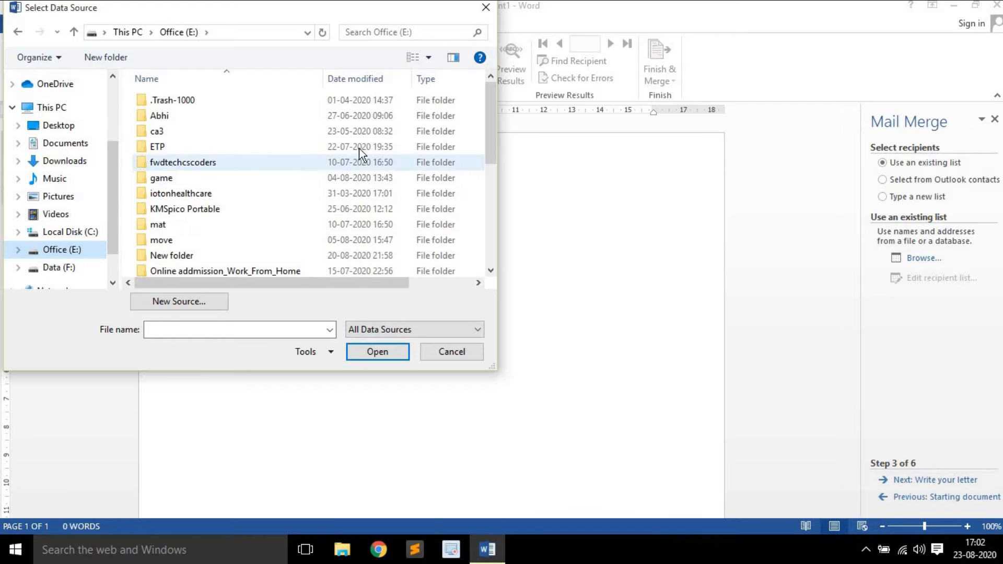
Close the data source browser and choose Type a new list as the recipient source
{"action": "left_click", "coordinate": [486, 8]}
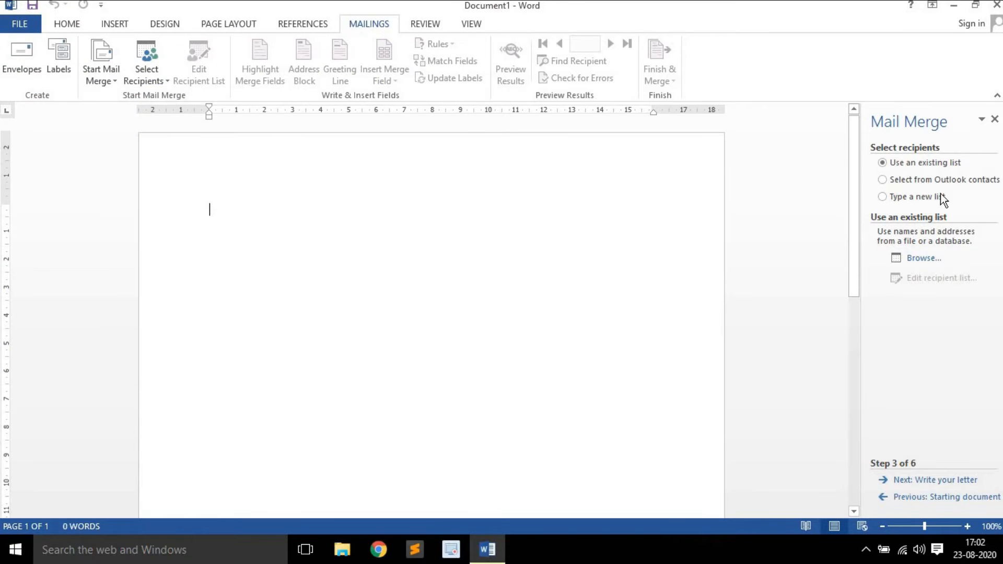
{"action": "left_click", "coordinate": [909, 184]}
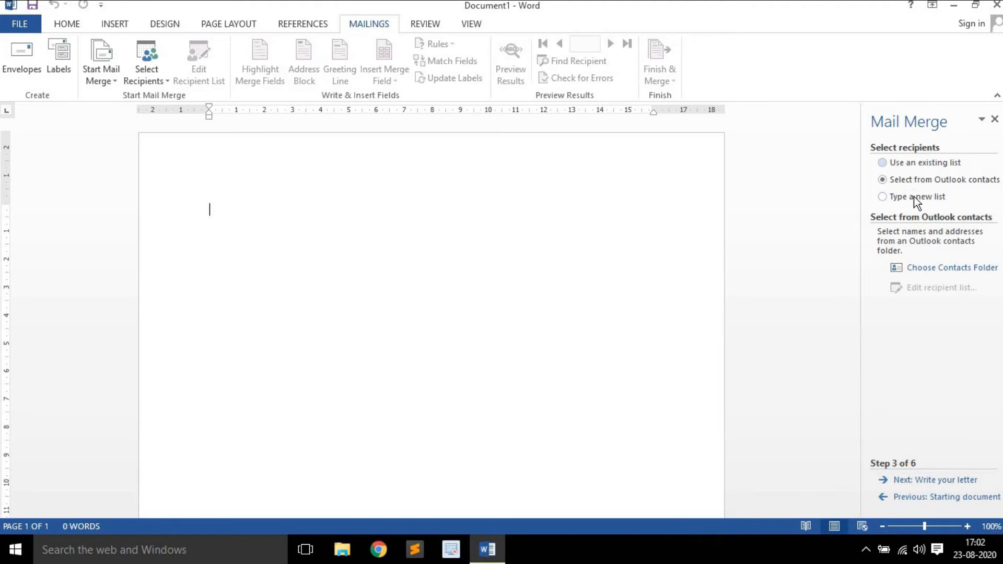
{"action": "left_click", "coordinate": [914, 196]}
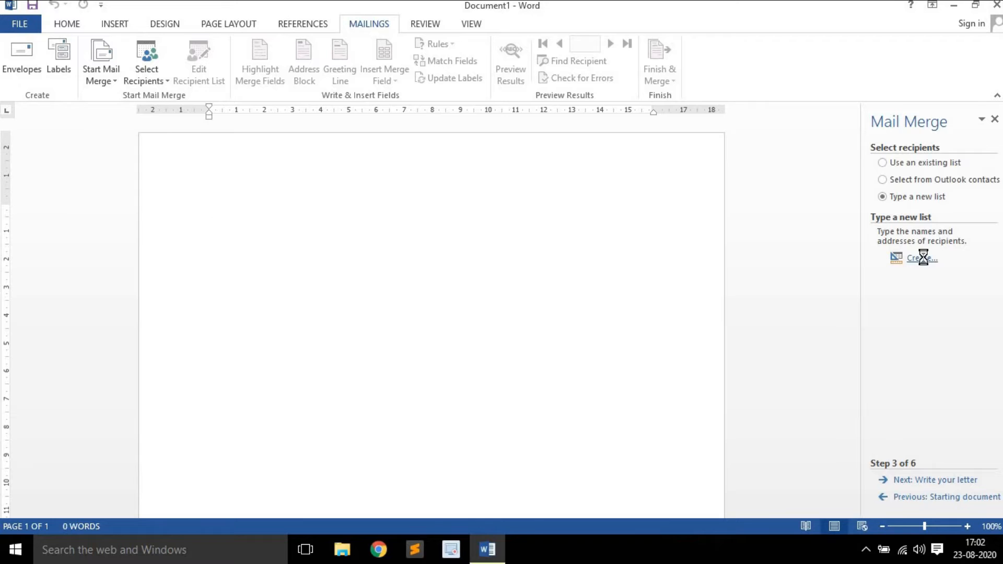
Start a new address list and delete the Title, name, Company and Address Line fields
{"action": "left_click", "coordinate": [919, 258]}
{"action": "left_click_drag", "start_coordinate": [352, 127], "coordinate": [282, 117]}
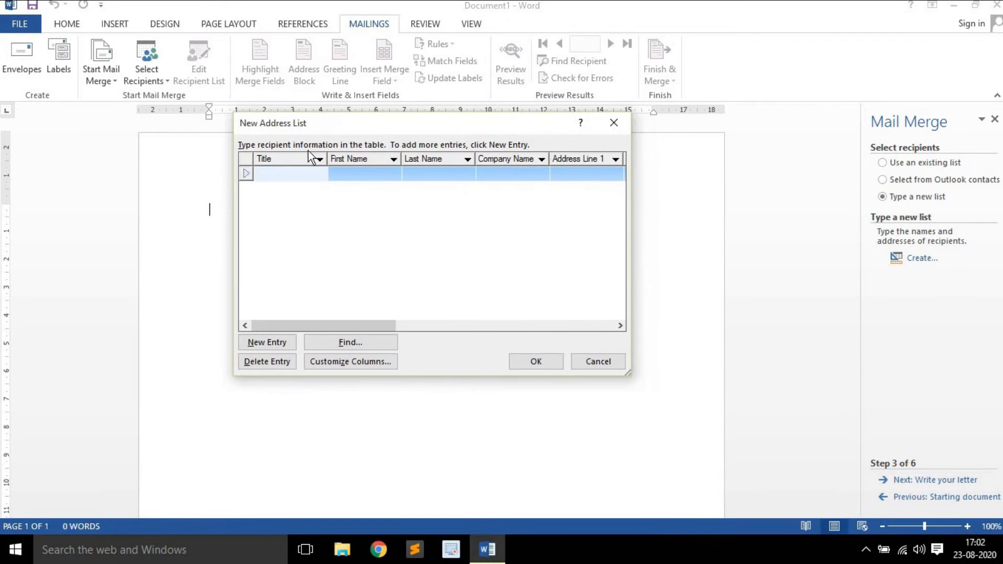
{"action": "mouse_move", "coordinate": [284, 324]}
{"action": "left_mouse_down"}
{"action": "mouse_move", "coordinate": [548, 343]}
{"action": "mouse_move", "coordinate": [282, 340]}
{"action": "left_mouse_up"}
{"action": "left_click", "coordinate": [338, 358]}
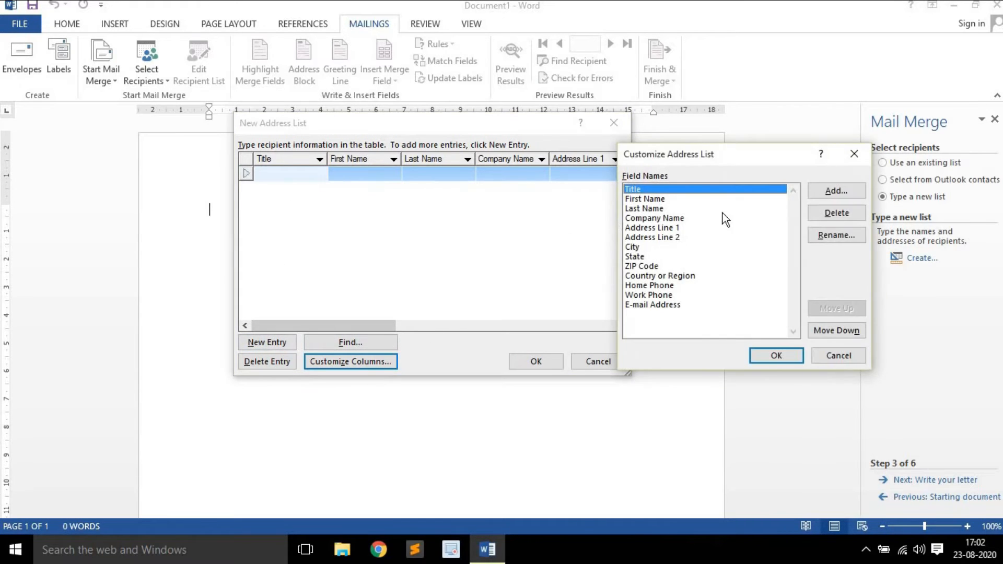
{"action": "left_click", "coordinate": [851, 213]}
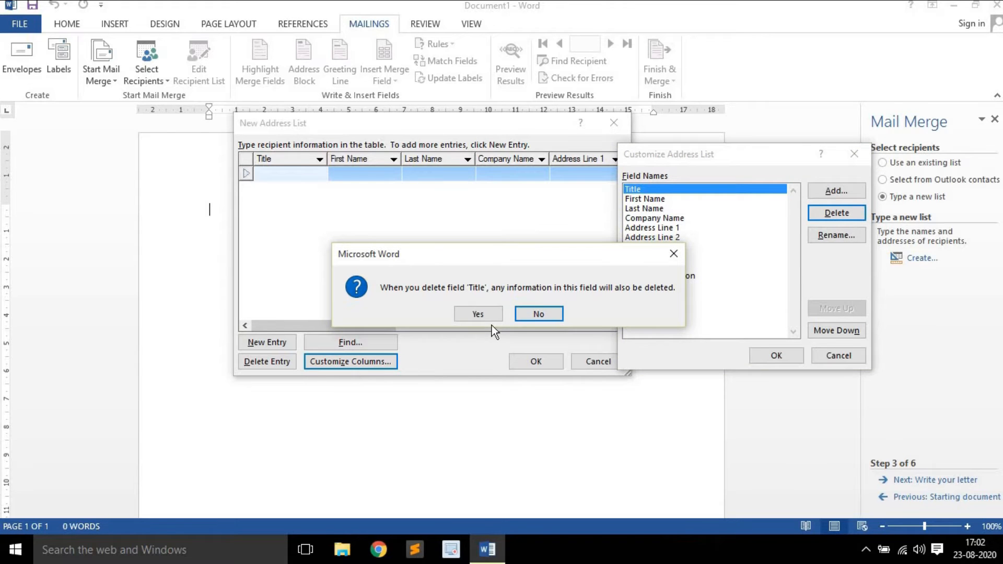
{"action": "left_click", "coordinate": [478, 313]}
{"action": "left_click", "coordinate": [834, 217]}
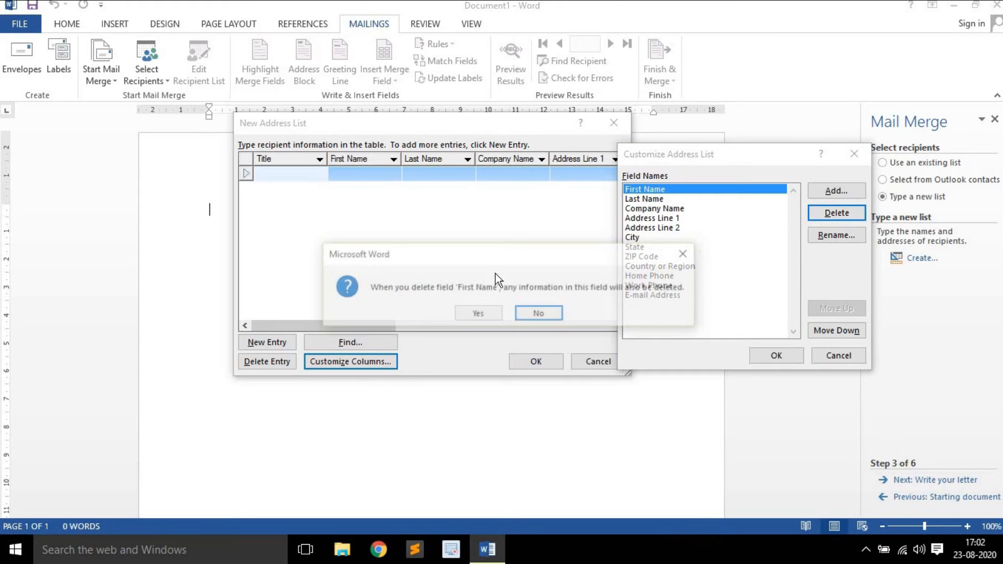
{"action": "left_click", "coordinate": [495, 309]}
{"action": "left_click", "coordinate": [813, 215]}
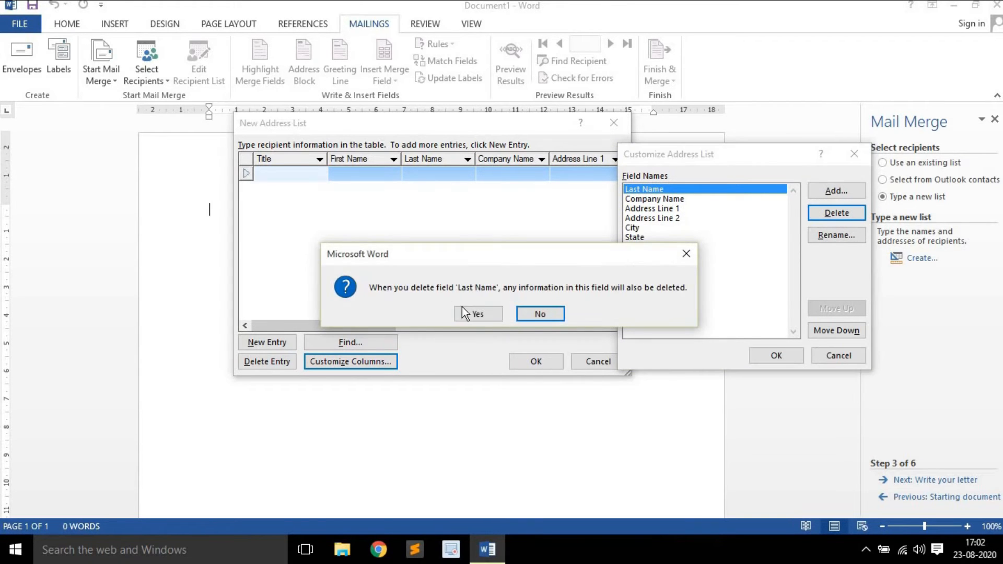
{"action": "left_click", "coordinate": [463, 312]}
{"action": "left_click", "coordinate": [835, 213]}
{"action": "left_click", "coordinate": [477, 313]}
{"action": "left_click", "coordinate": [858, 214]}
{"action": "left_click", "coordinate": [478, 313]}
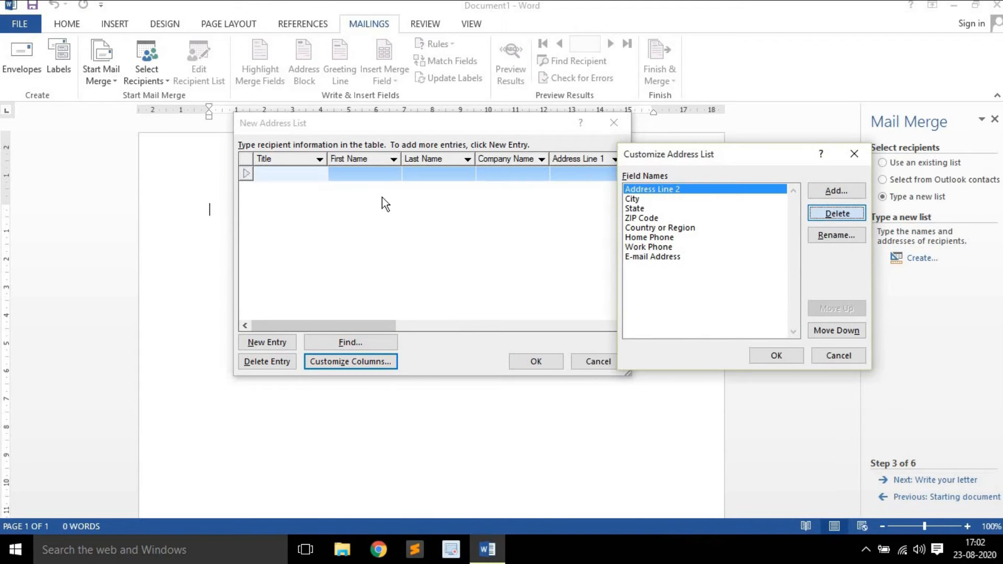
{"action": "key", "text": "Return"}
{"action": "left_click", "coordinate": [478, 313]}
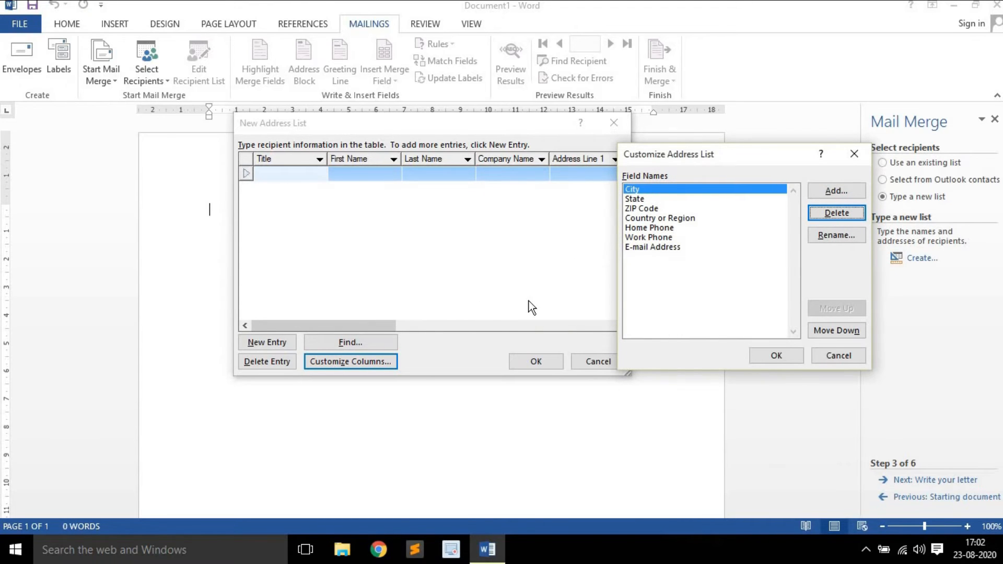
Delete the remaining default fields, from City through E-mail Address
{"action": "left_click", "coordinate": [836, 213]}
{"action": "left_click", "coordinate": [478, 313]}
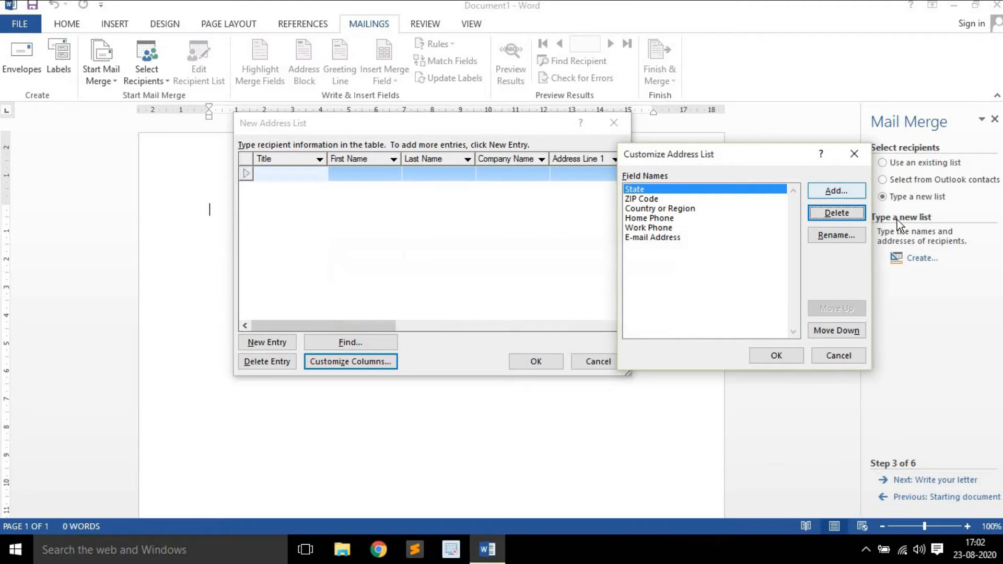
{"action": "key", "text": "Return"}
{"action": "left_click", "coordinate": [495, 314]}
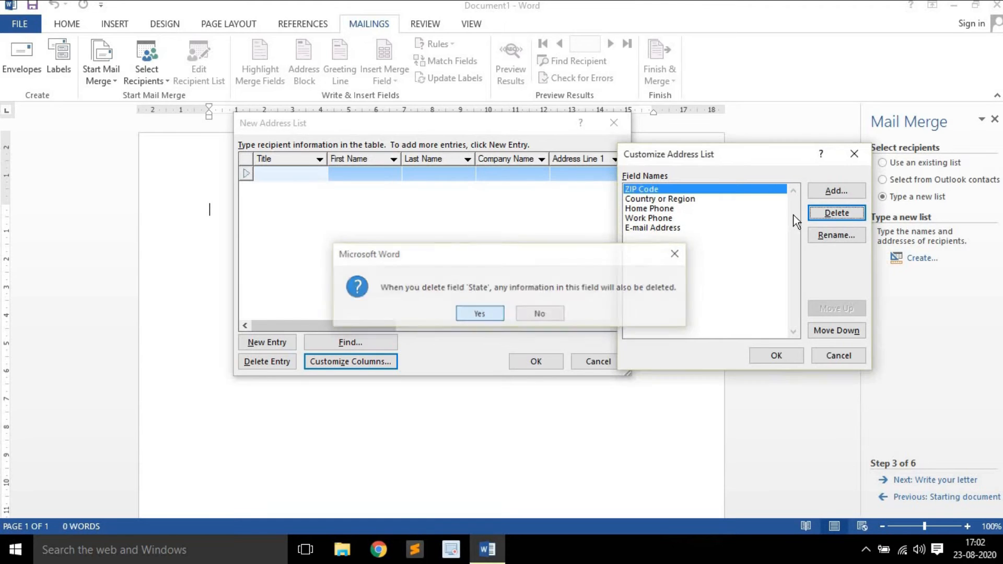
{"action": "left_click", "coordinate": [842, 214]}
{"action": "left_click", "coordinate": [483, 315]}
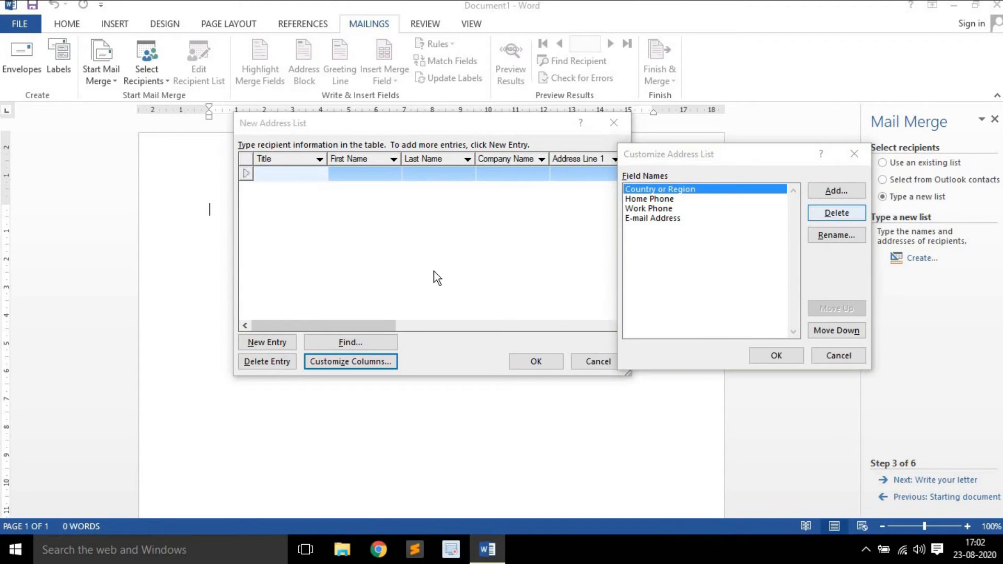
{"action": "key", "text": "Return"}
{"action": "left_click", "coordinate": [472, 313]}
{"action": "left_click", "coordinate": [837, 214]}
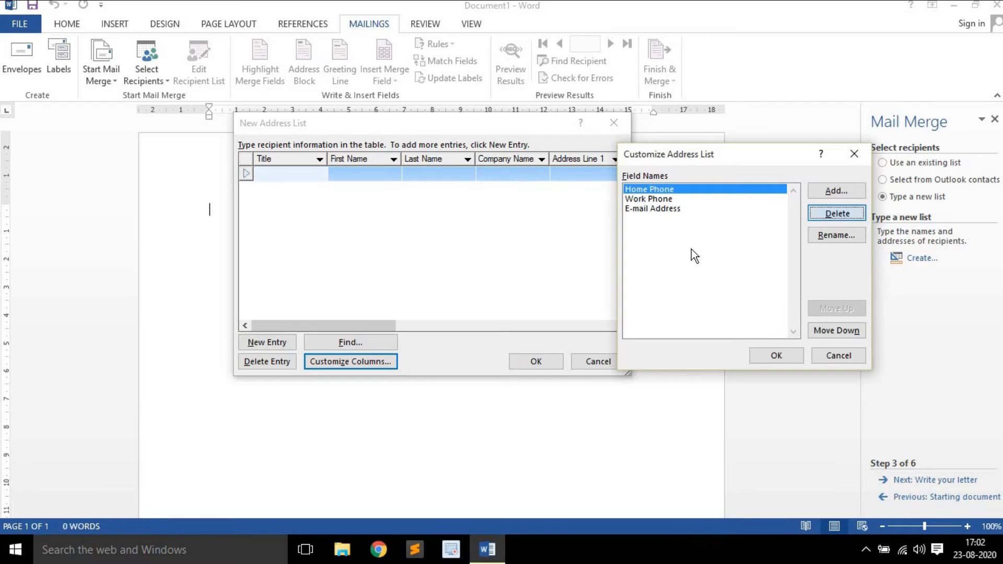
{"action": "left_click", "coordinate": [488, 314]}
{"action": "left_click", "coordinate": [837, 213]}
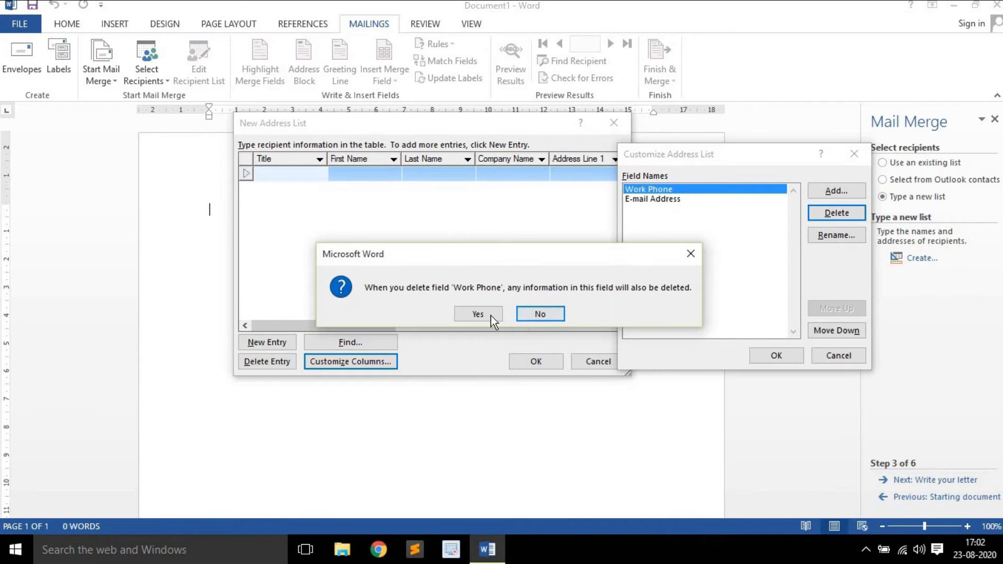
{"action": "left_click", "coordinate": [488, 313]}
{"action": "left_click", "coordinate": [846, 214]}
{"action": "left_click", "coordinate": [477, 314]}
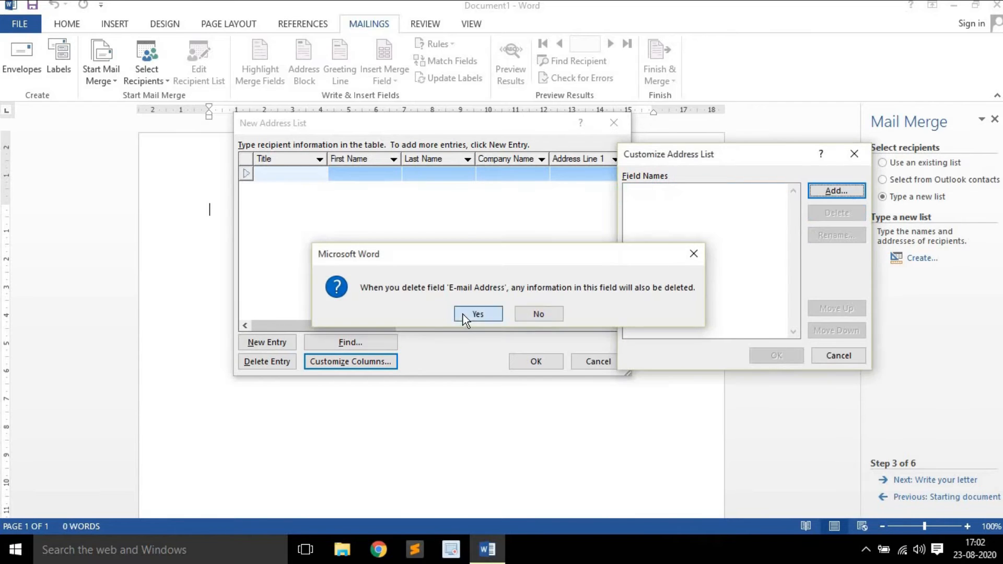
Add name, address and city columns to the address list
{"action": "left_click_drag", "start_coordinate": [707, 156], "coordinate": [388, 128]}
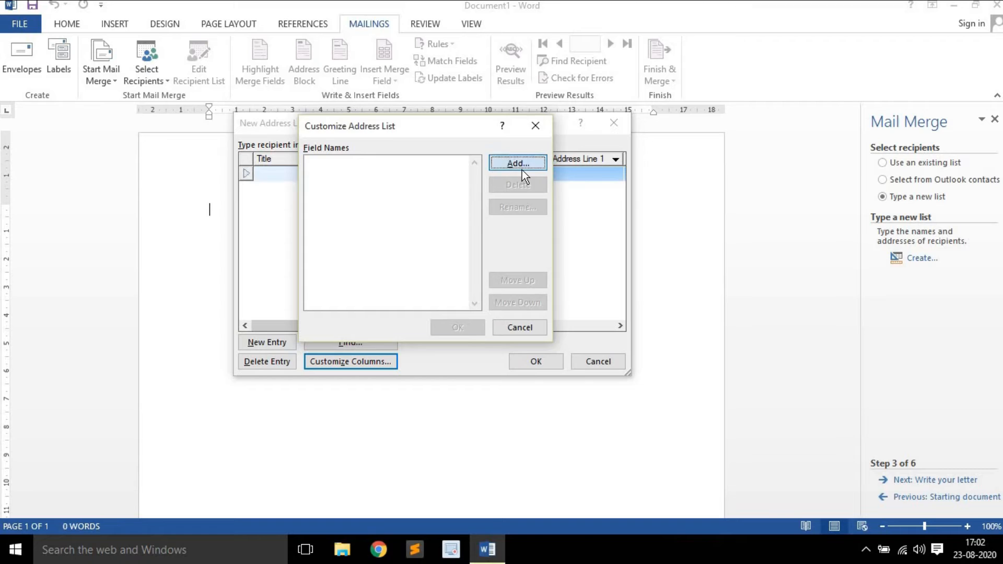
{"action": "left_click", "coordinate": [519, 164]}
{"action": "type", "text": "namr"}
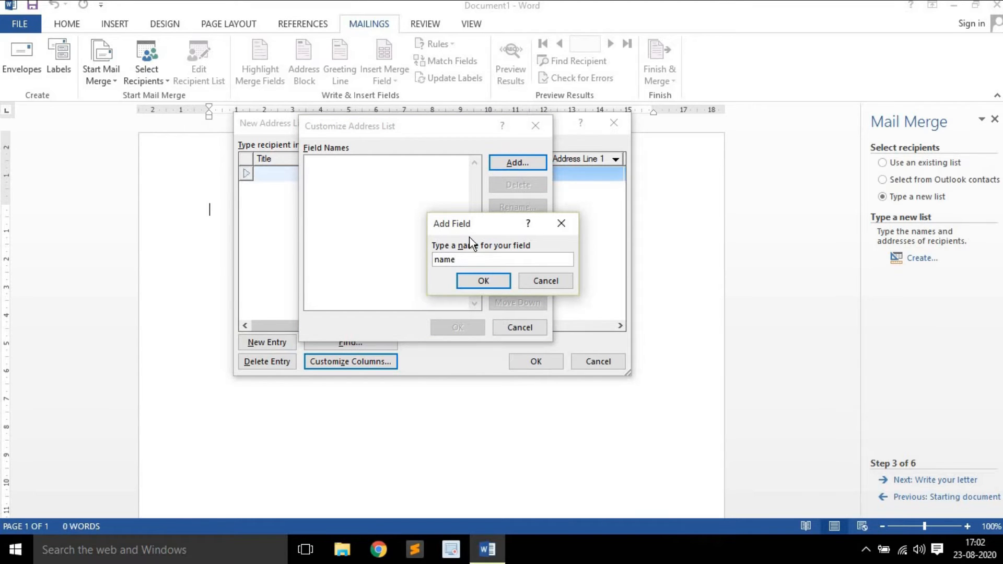
{"action": "left_click", "coordinate": [507, 282]}
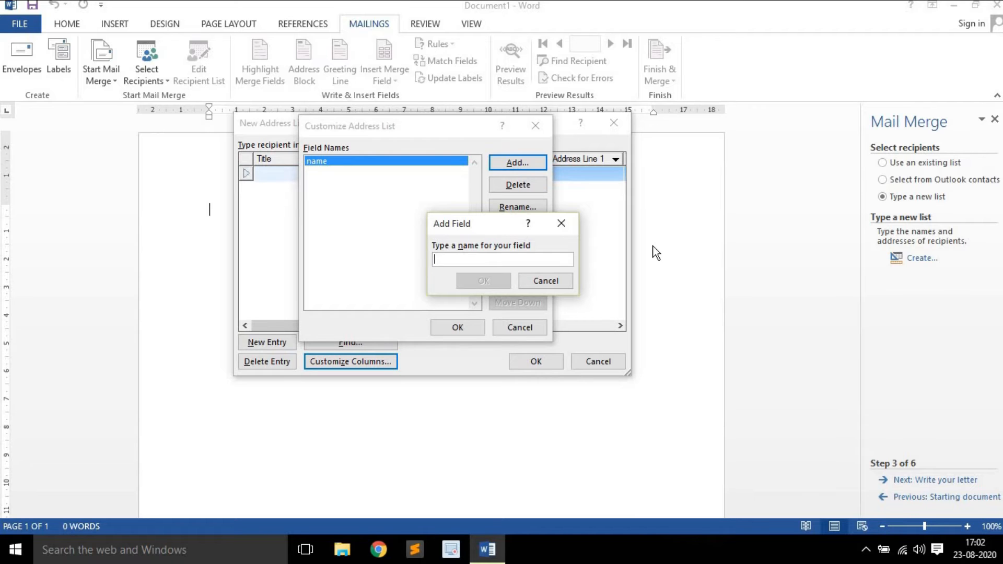
{"action": "type", "text": "address"}
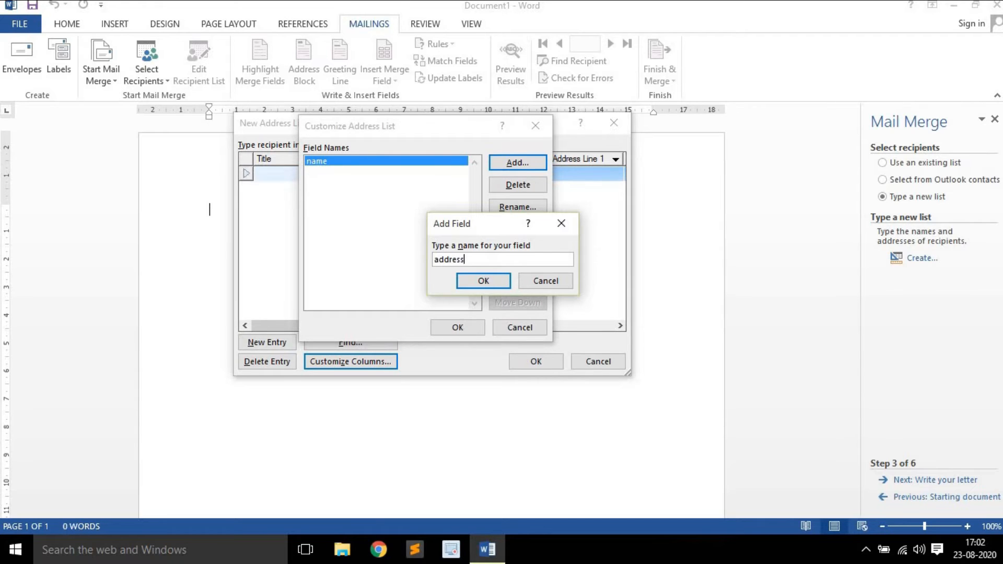
{"action": "key", "text": "Return"}
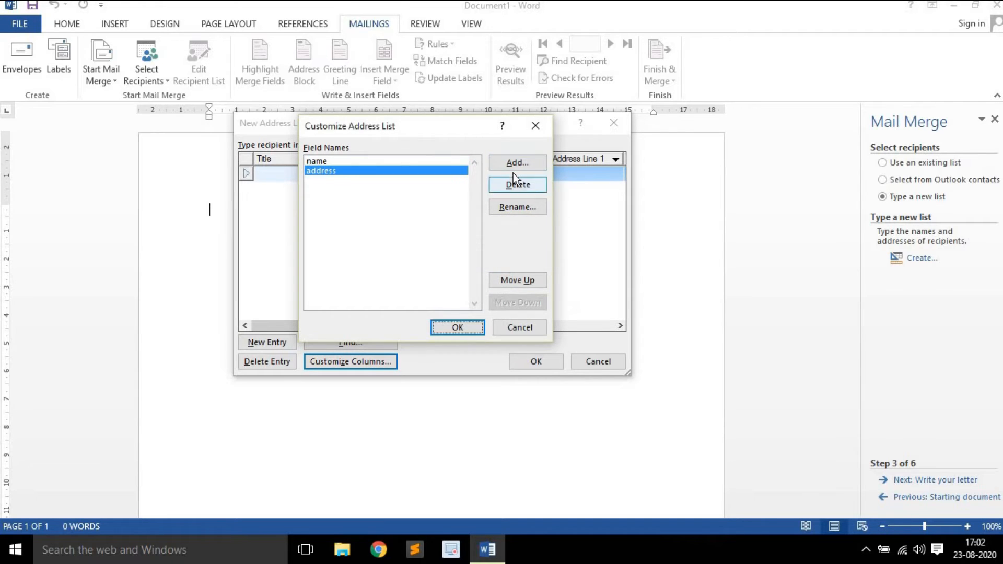
{"action": "left_click", "coordinate": [517, 162]}
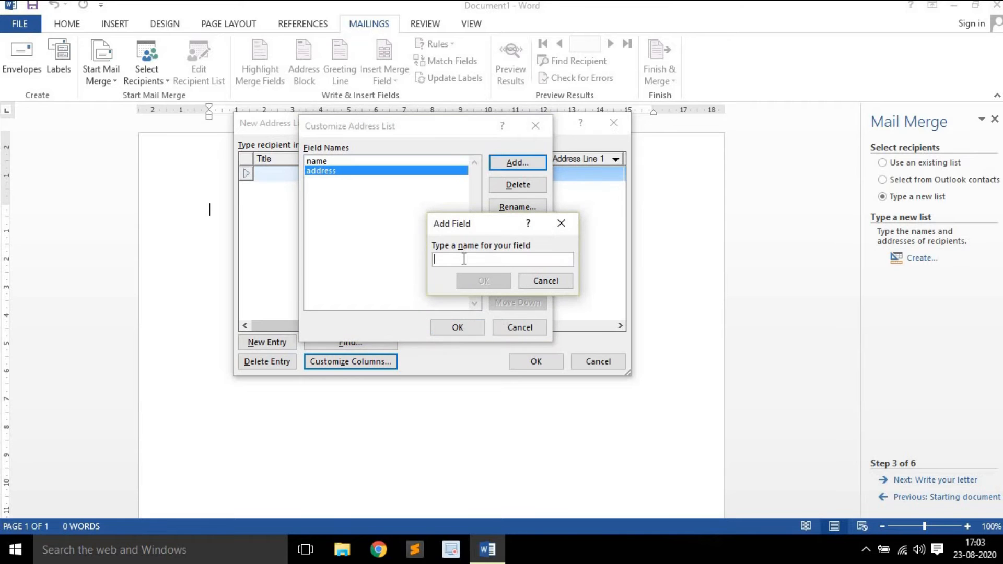
{"action": "type", "text": "city"}
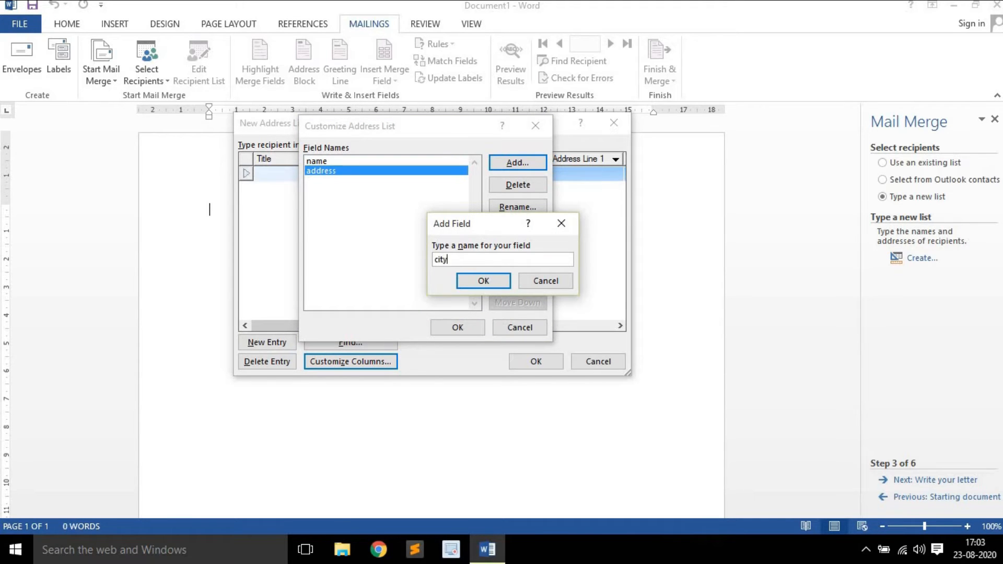
{"action": "key", "text": "Return"}
Add pin and contact columns and apply the customized column list
{"action": "left_click", "coordinate": [517, 163]}
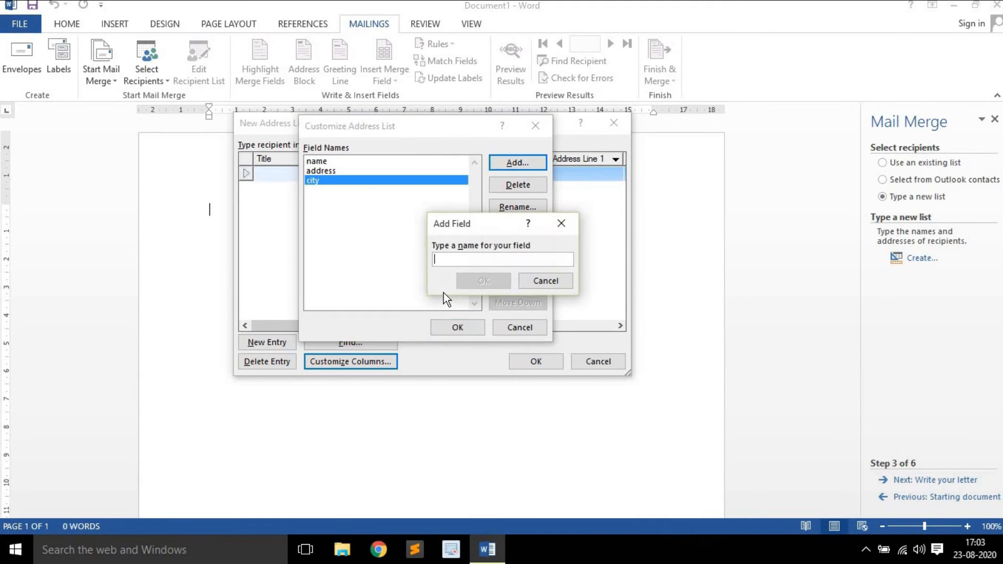
{"action": "type", "text": "pin"}
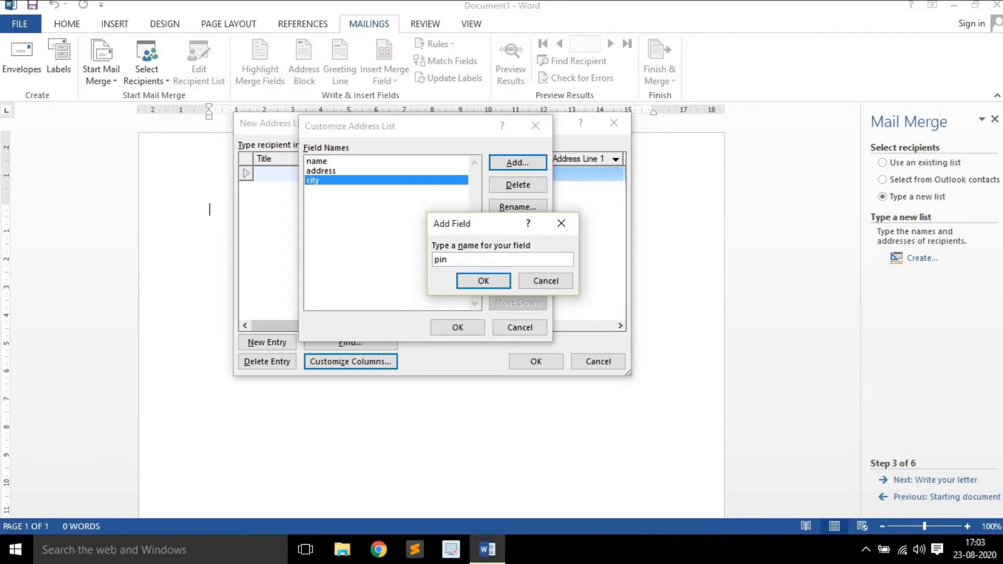
{"action": "key", "text": "Return"}
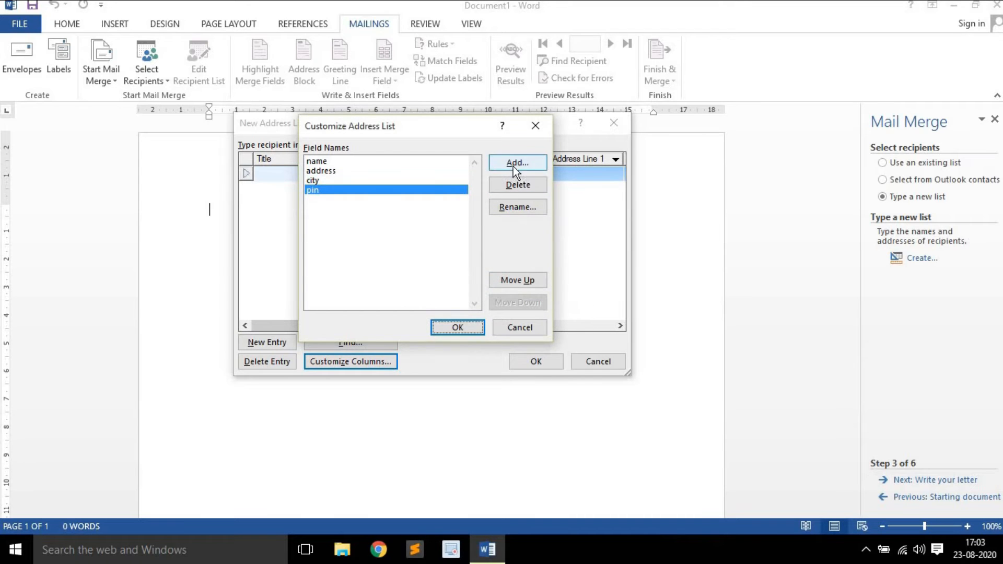
{"action": "left_click", "coordinate": [515, 164]}
{"action": "type", "text": "contact"}
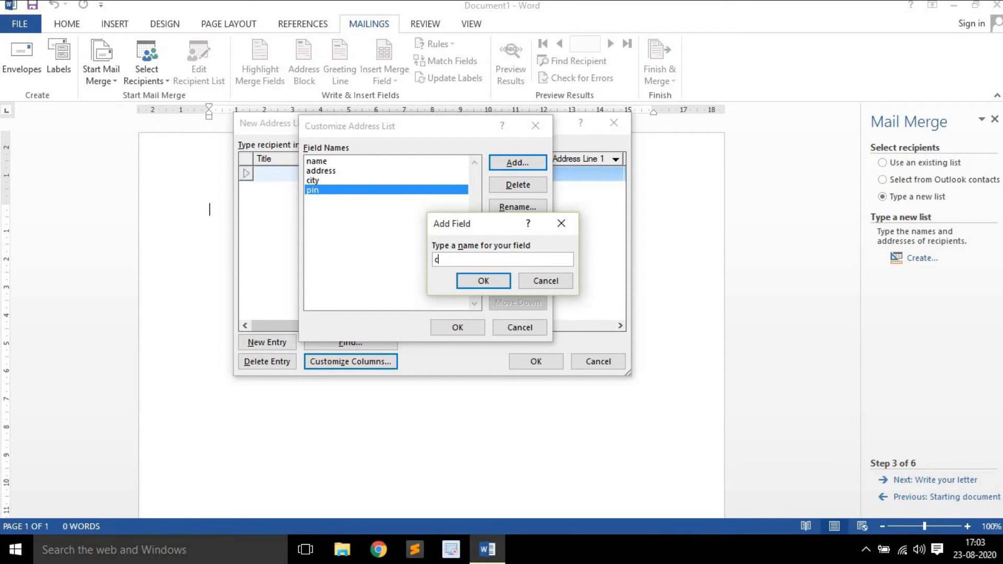
{"action": "left_click", "coordinate": [477, 279]}
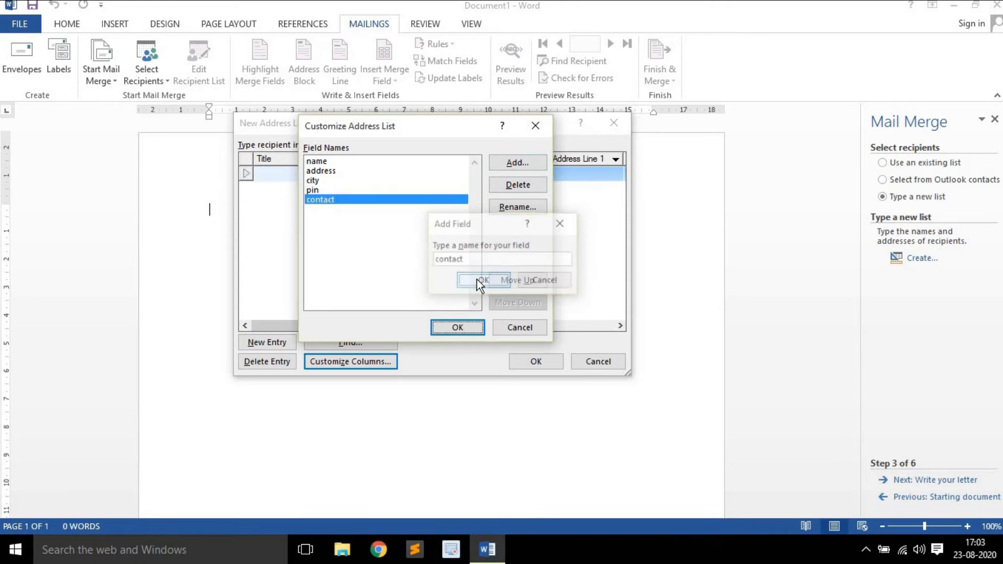
{"action": "left_click", "coordinate": [456, 326]}
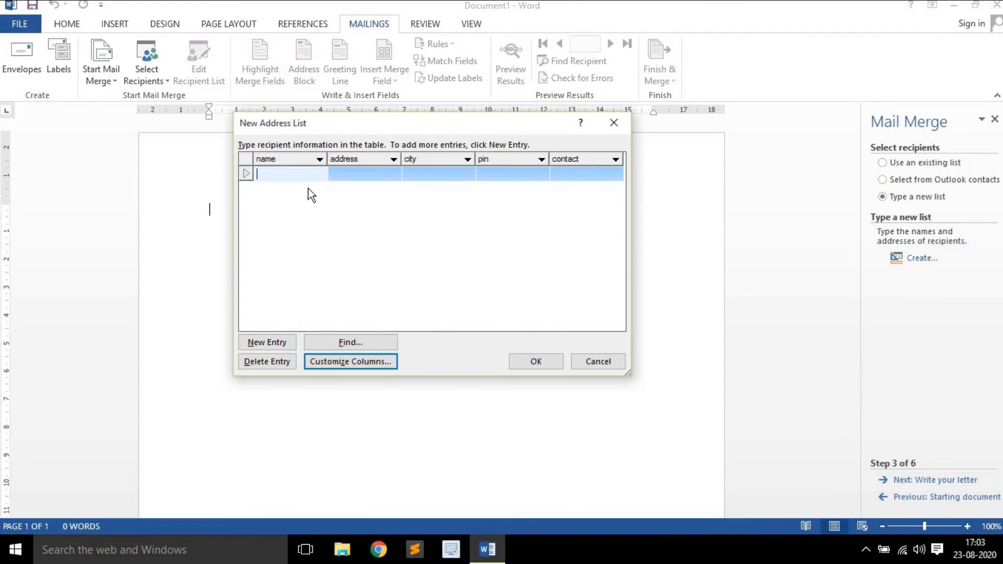
Enter the first recipient's name and street address in the new list
{"action": "left_click", "coordinate": [365, 175]}
{"action": "left_click", "coordinate": [436, 174]}
{"action": "left_click", "coordinate": [541, 176]}
{"action": "left_click", "coordinate": [554, 174]}
{"action": "left_click", "coordinate": [266, 177]}
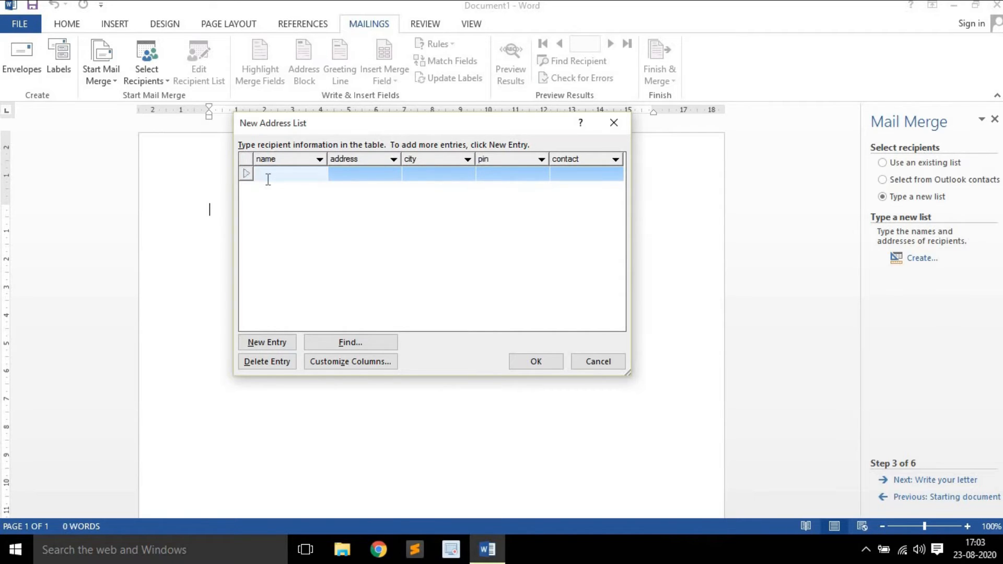
{"action": "type", "text": "Tanya"}
{"action": "key", "text": "Tab"}
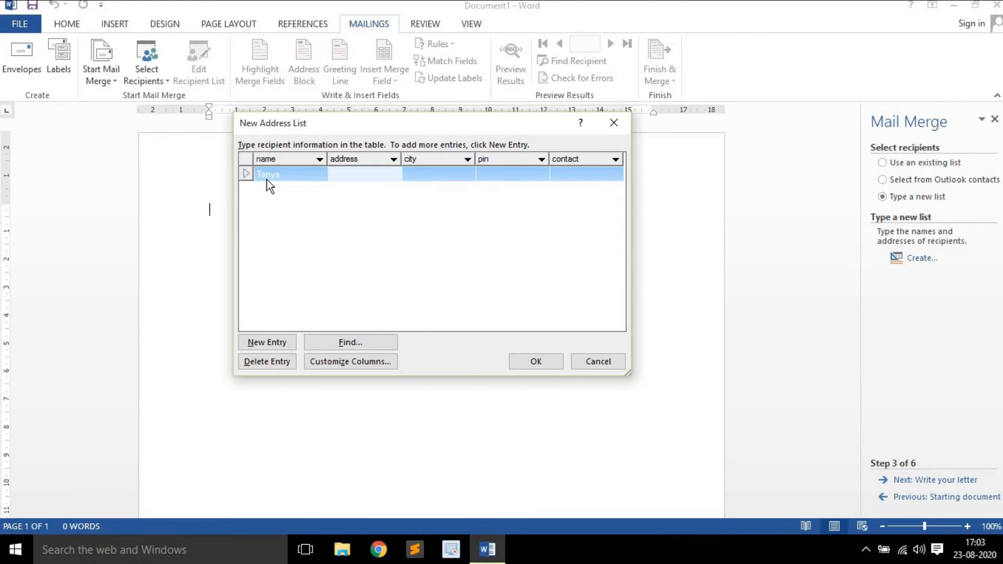
{"action": "type", "text": "Sec 12D/#e23"}
{"action": "key", "text": "Tab"}
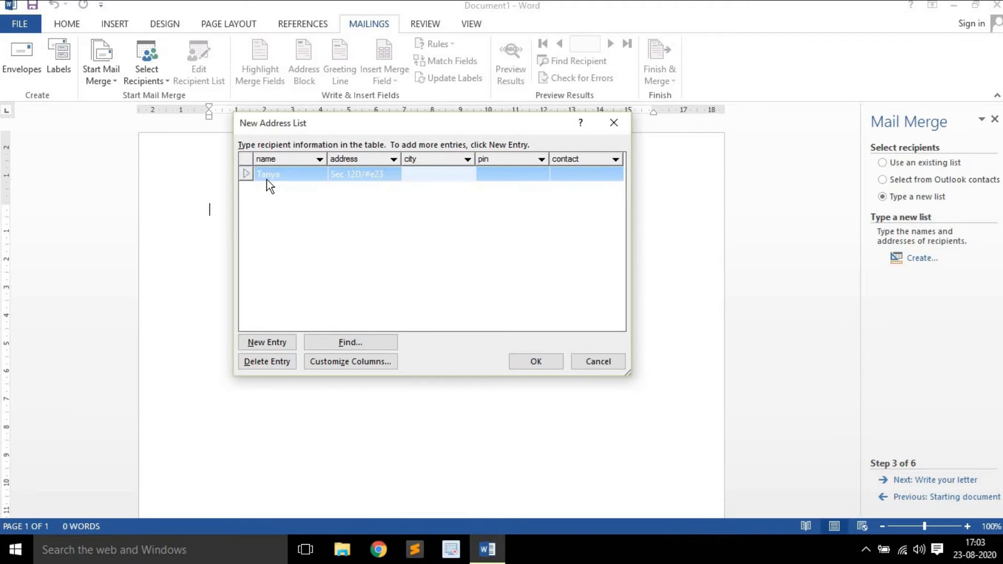
Fill in the first recipient's city, pin and contact number, then begin a second entry's name
{"action": "type", "text": "ABC"}
{"action": "key", "text": "Tab"}
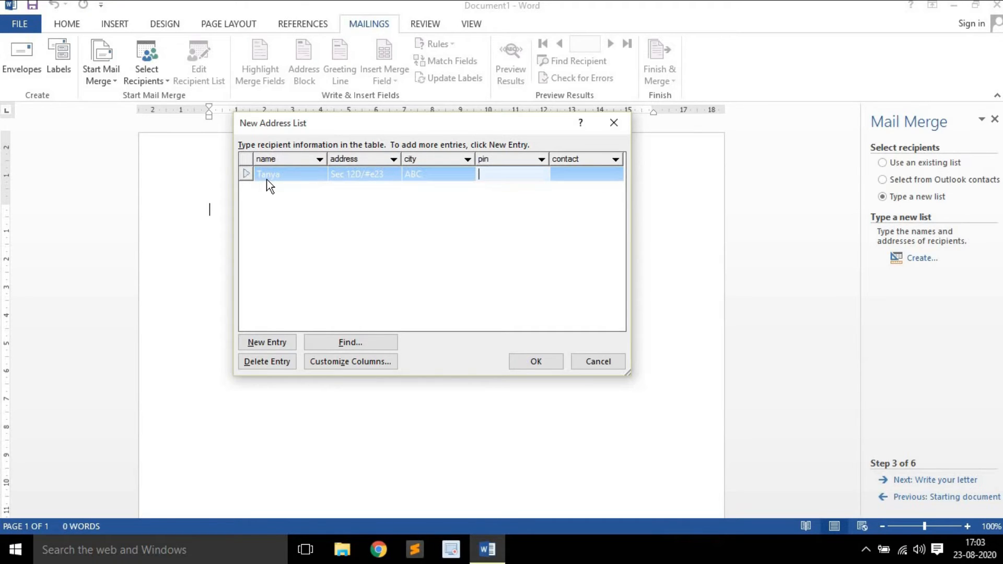
{"action": "type", "text": "156478"}
{"action": "key", "text": "Tab"}
{"action": "key", "text": "Tab"}
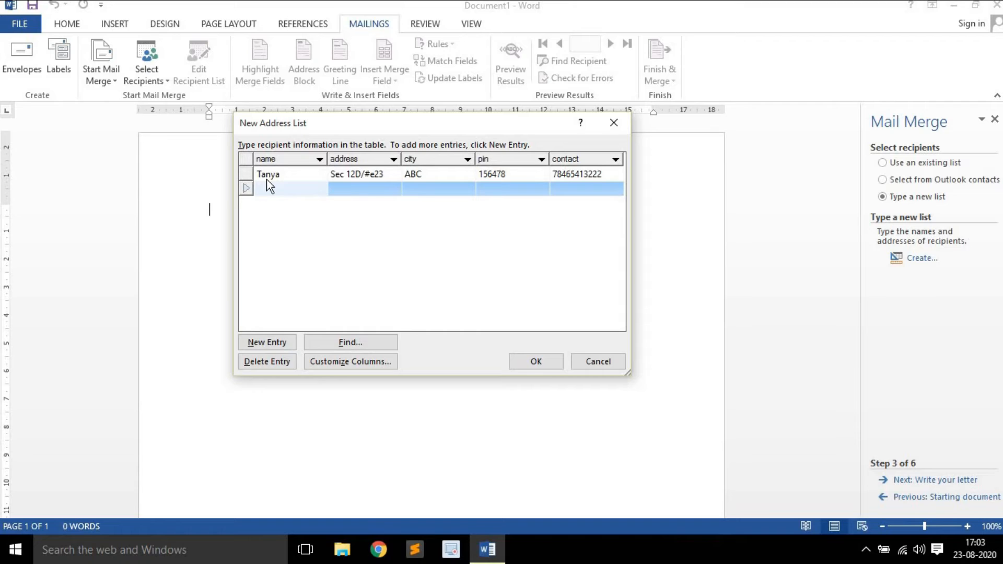
{"action": "type", "text": "Aj"}
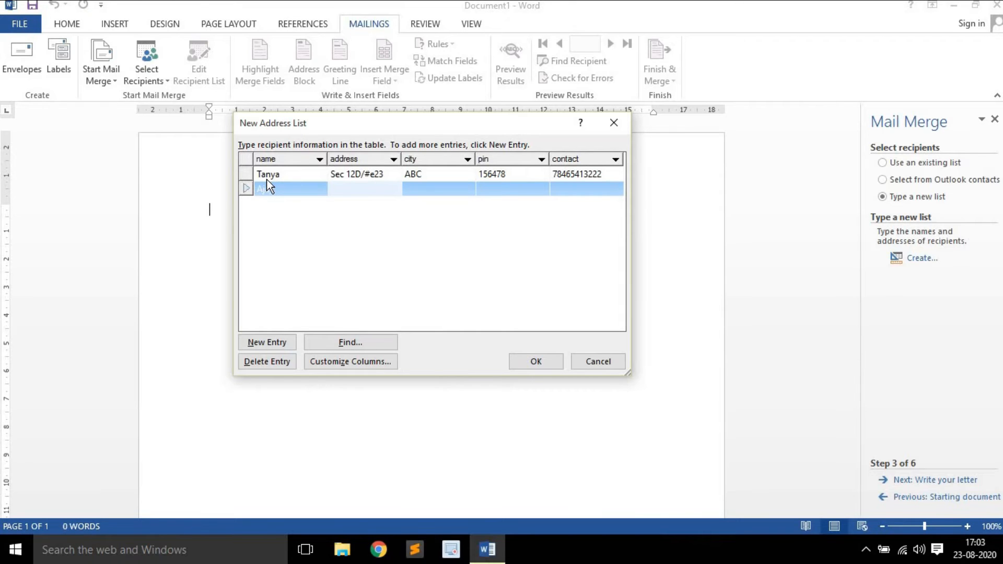
Complete the second recipient's address, city, pin and contact number
{"action": "type", "text": "Sec 3233"}
{"action": "key", "text": "Tab"}
{"action": "type", "text": "HJKH"}
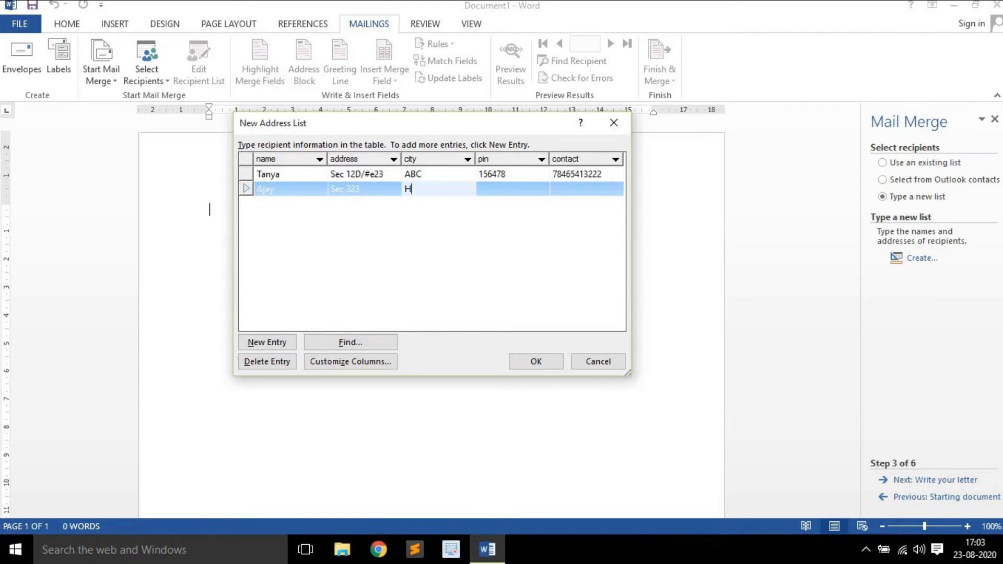
{"action": "key", "text": "Tab"}
{"action": "type", "text": "15448"}
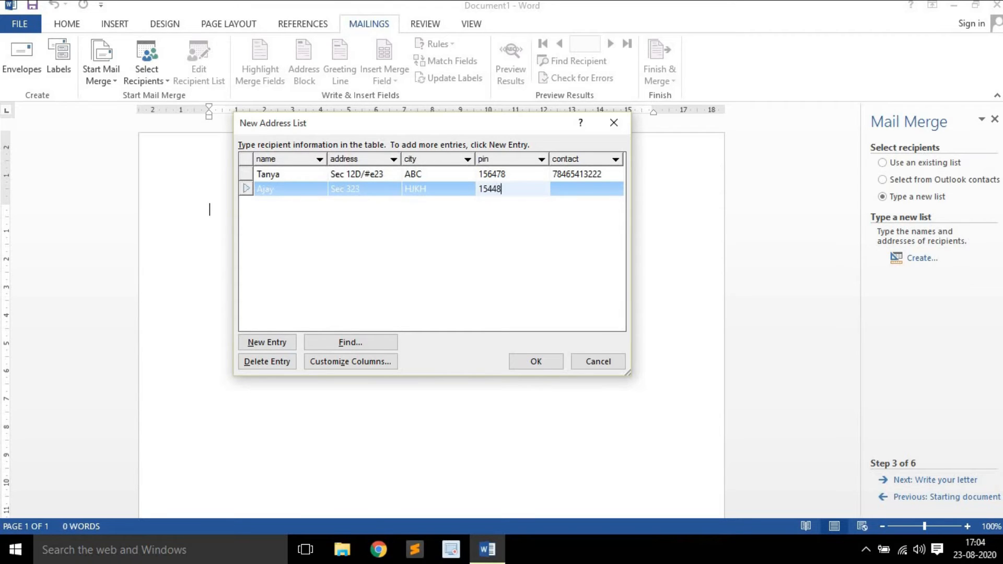
{"action": "key", "text": "Tab"}
{"action": "type", "text": "58452662"}
{"action": "key", "text": "Tab"}
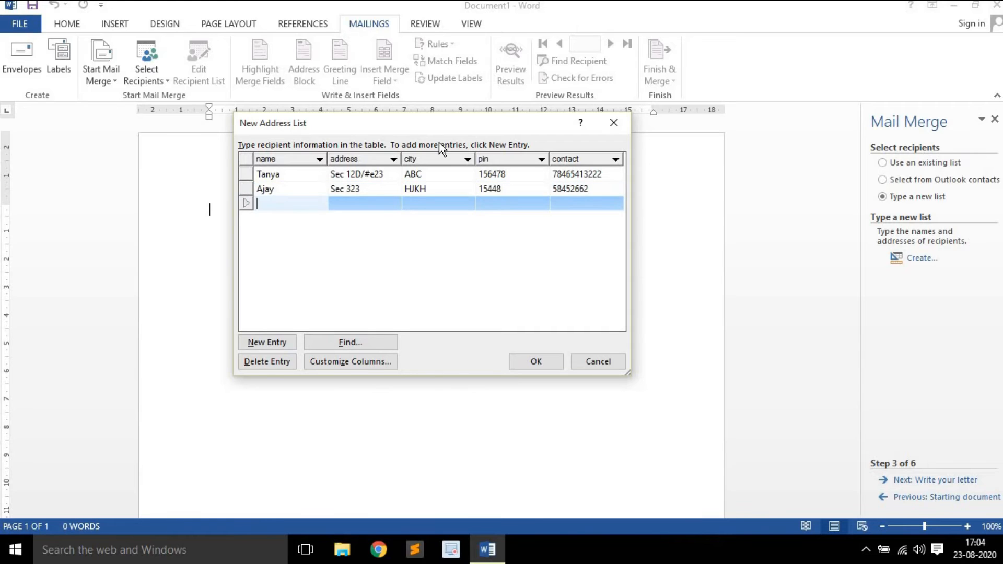
Add a third row and enter that recipient's name, fixing typos
{"action": "type", "text": "m"}
{"action": "key", "text": "BackSpace"}
{"action": "type", "text": "mANO"}
{"action": "key", "text": "BackSpace"}
{"action": "key", "text": "BackSpace"}
{"action": "key", "text": "BackSpace"}
{"action": "key", "text": "BackSpace"}
{"action": "type", "text": "MAN"}
{"action": "key", "text": "BackSpace"}
{"action": "key", "text": "BackSpace"}
{"action": "type", "text": "anoj"}
{"action": "key", "text": "Tab"}
Fill in the third recipient's address, city, pin and contact number
{"action": "type", "text": "Sec 43"}
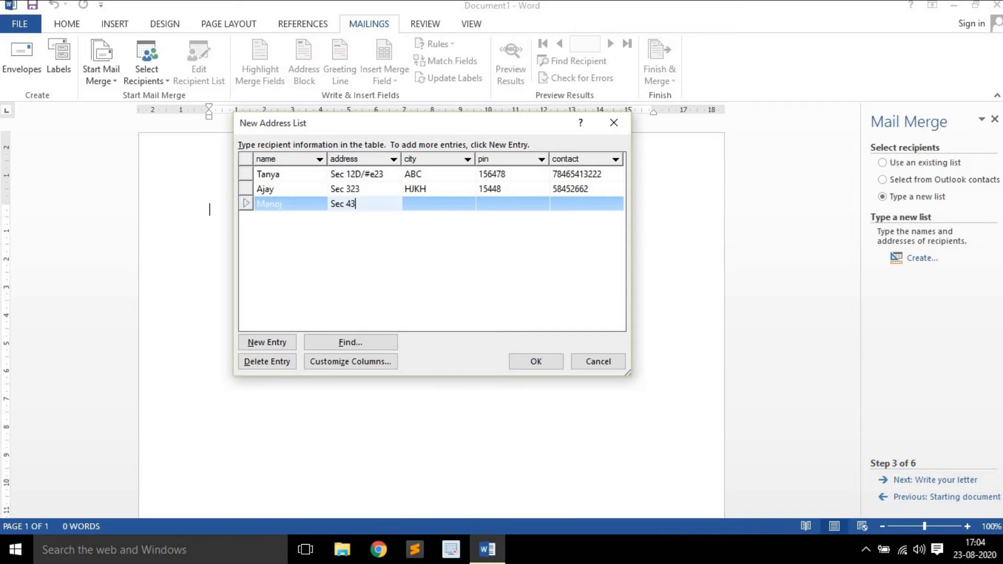
{"action": "type", "text": "1"}
{"action": "key", "text": "BackSpace"}
{"action": "key", "text": "Tab"}
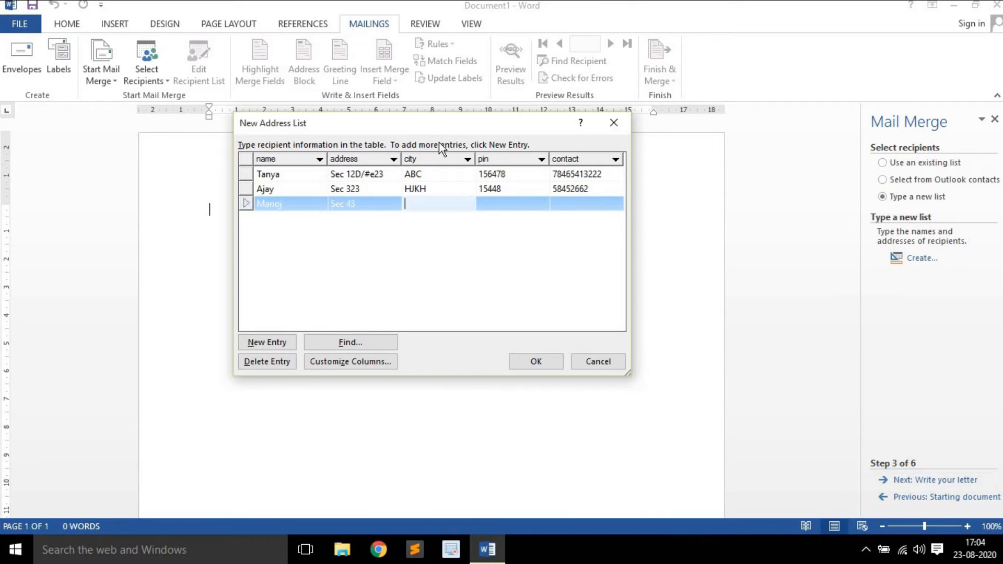
{"action": "type", "text": "JKL"}
{"action": "key", "text": "Tab"}
{"action": "type", "text": "14228"}
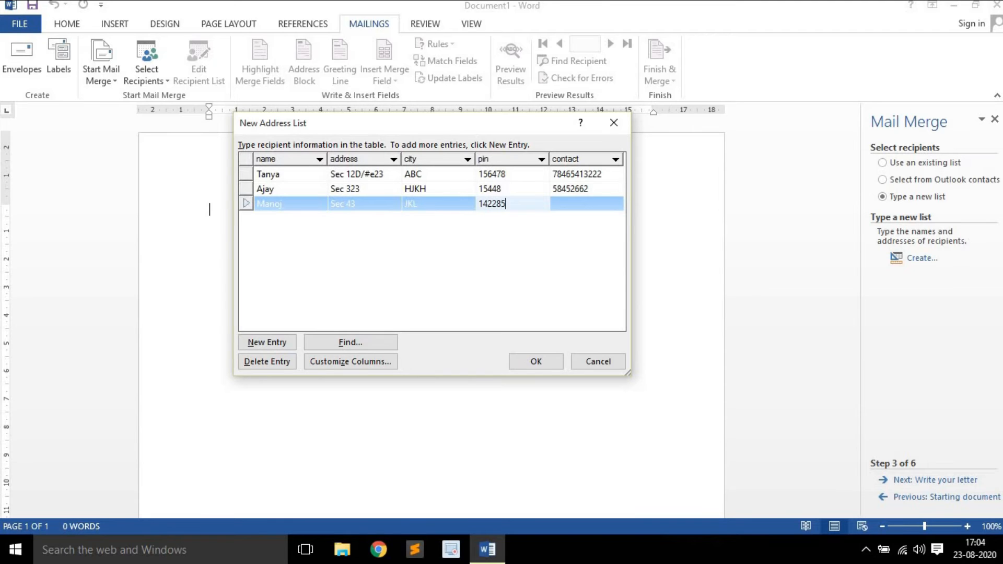
{"action": "key", "text": "Tab"}
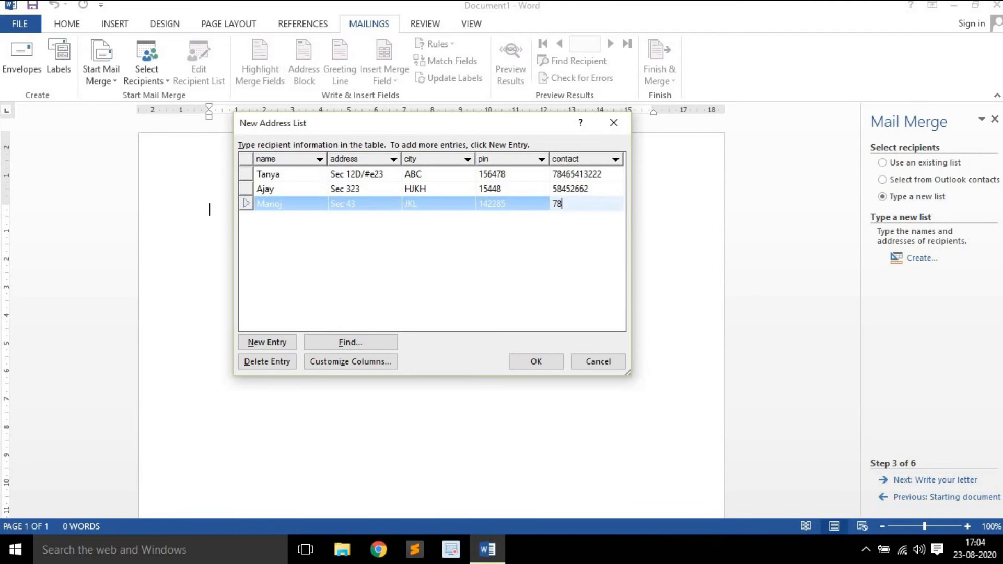
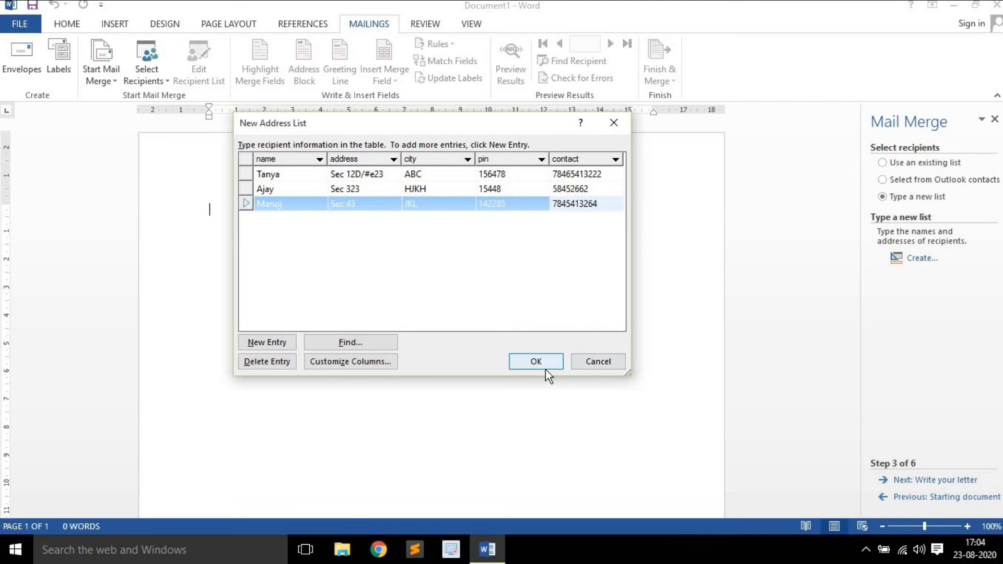
Accept the three-recipient list and save it as birthday_invitation
{"action": "left_click_drag", "start_coordinate": [447, 132], "coordinate": [447, 114]}
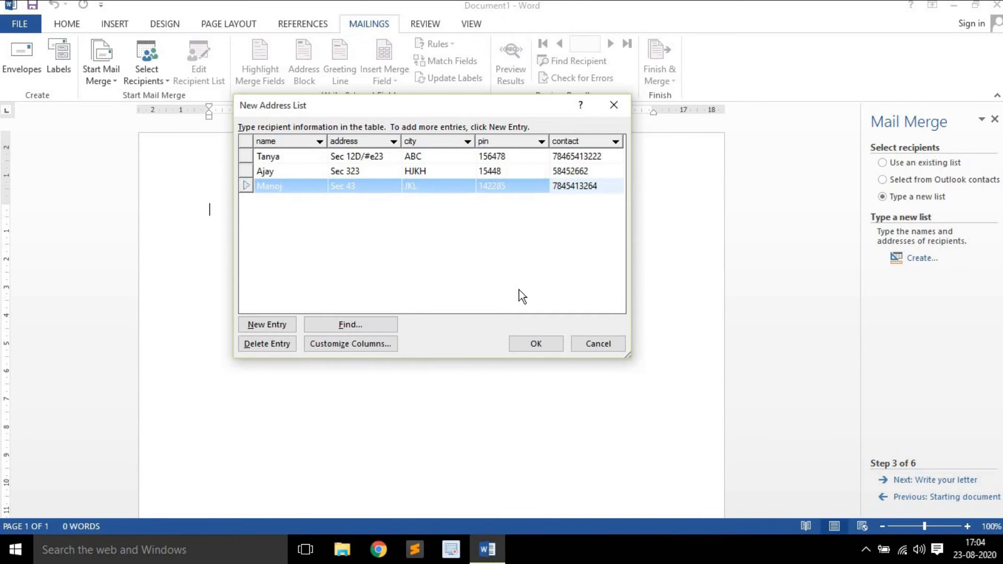
{"action": "left_click", "coordinate": [528, 347]}
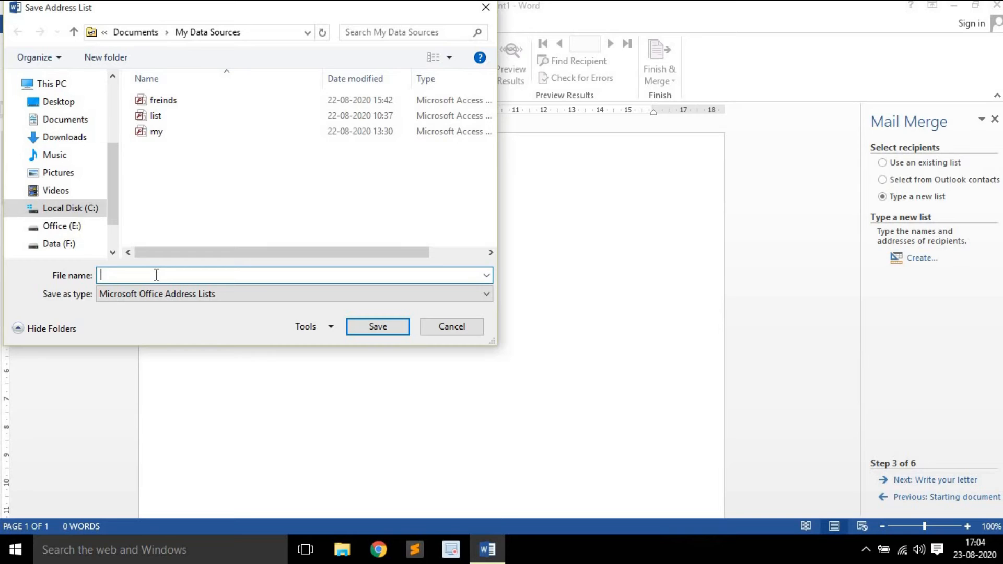
{"action": "type", "text": "birthday_invitation"}
{"action": "key", "text": "Return"}
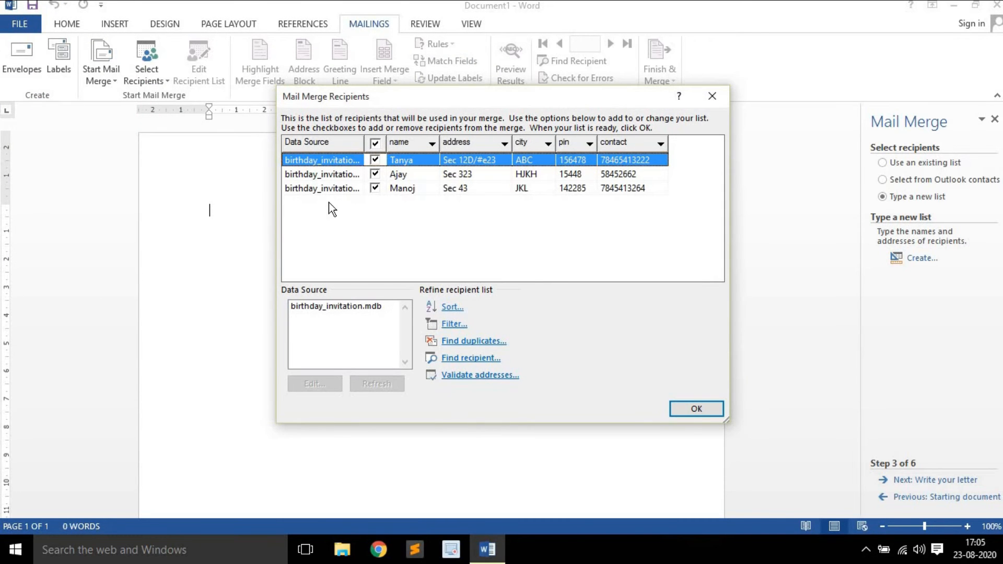
Keep all three recipients checked and confirm the Mail Merge Recipients list
{"action": "left_click_drag", "start_coordinate": [359, 96], "coordinate": [352, 90]}
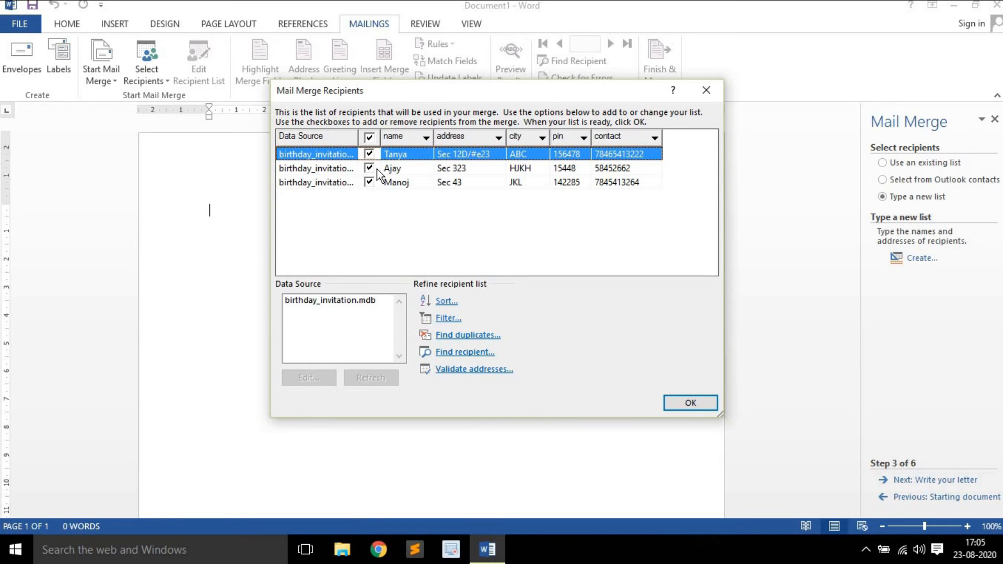
{"action": "left_click", "coordinate": [369, 168]}
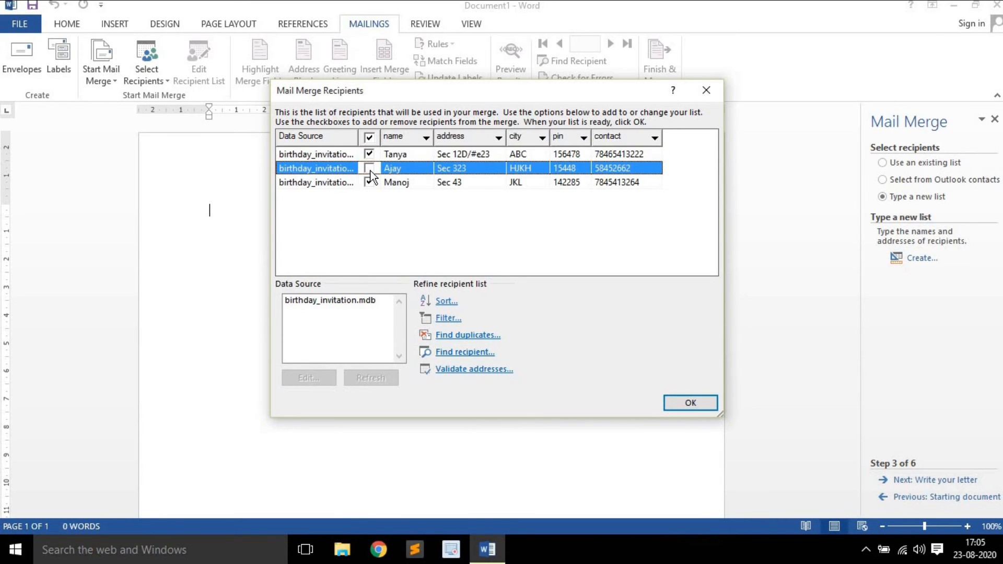
{"action": "left_click", "coordinate": [370, 168]}
{"action": "left_click", "coordinate": [690, 402]}
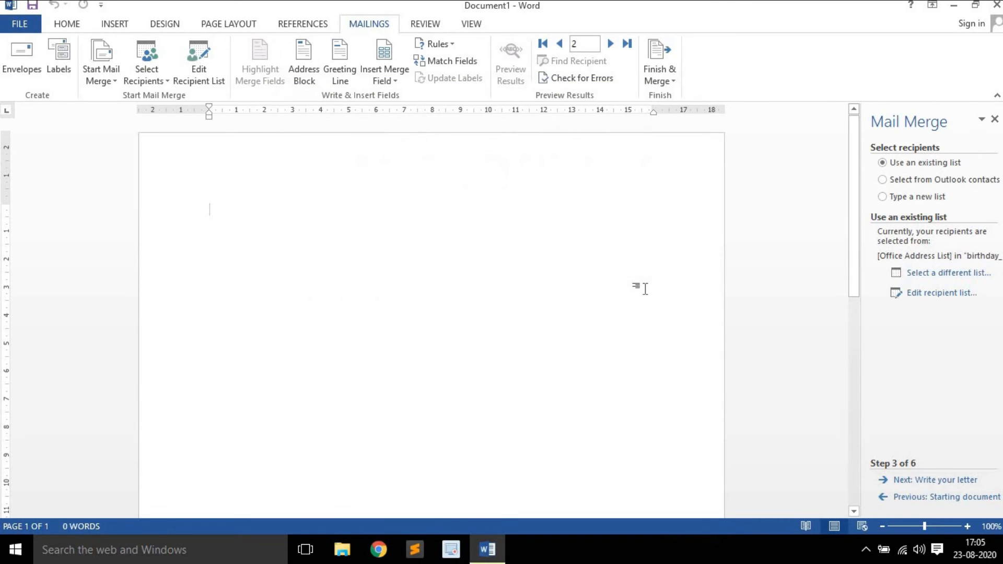
Advance to step 4 and insert the «address», «city», «pin» and «contact» merge fields
{"action": "left_click", "coordinate": [956, 480]}
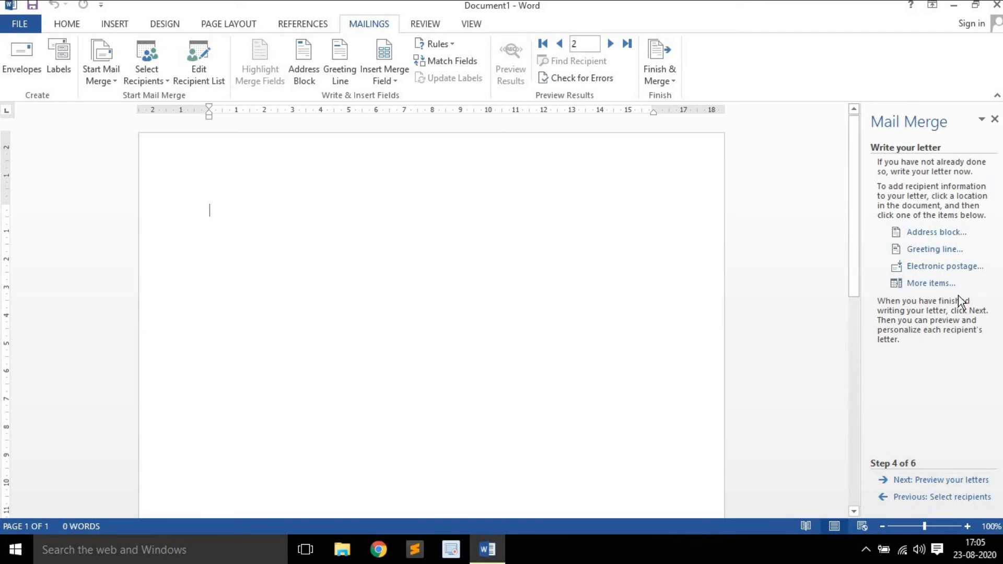
{"action": "left_click", "coordinate": [940, 283]}
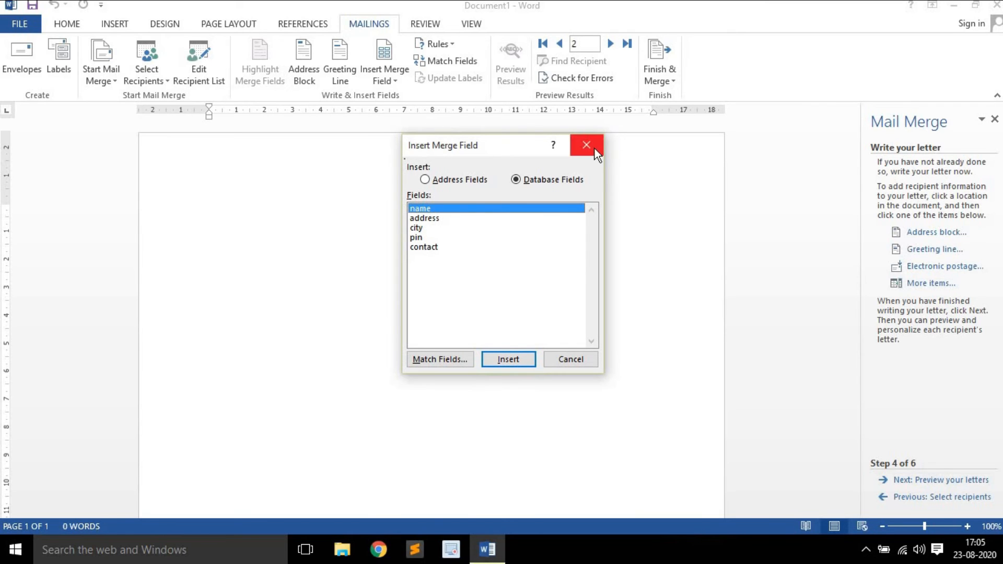
{"action": "left_click", "coordinate": [429, 216]}
{"action": "left_click", "coordinate": [513, 358]}
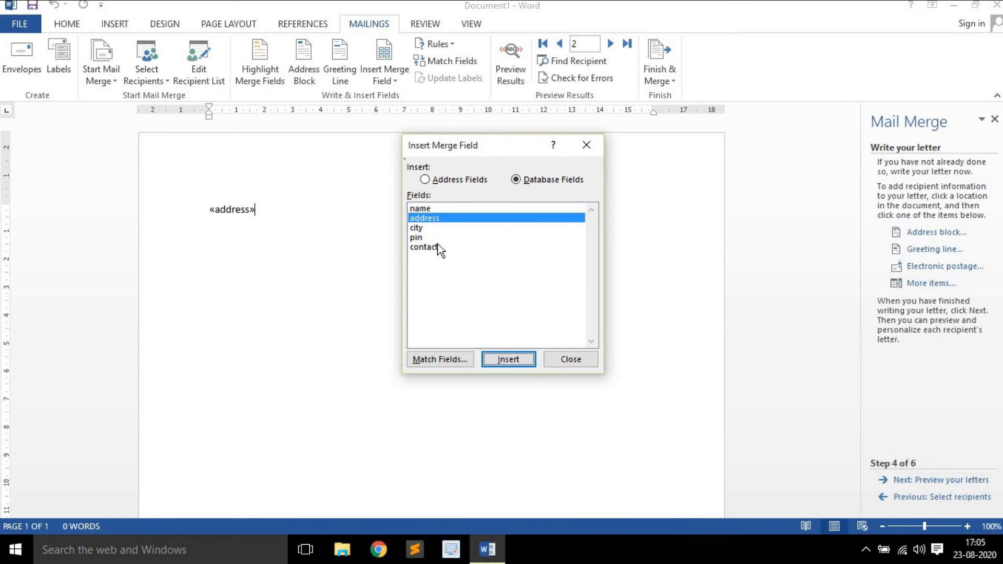
{"action": "left_click", "coordinate": [431, 230]}
{"action": "left_click", "coordinate": [518, 363]}
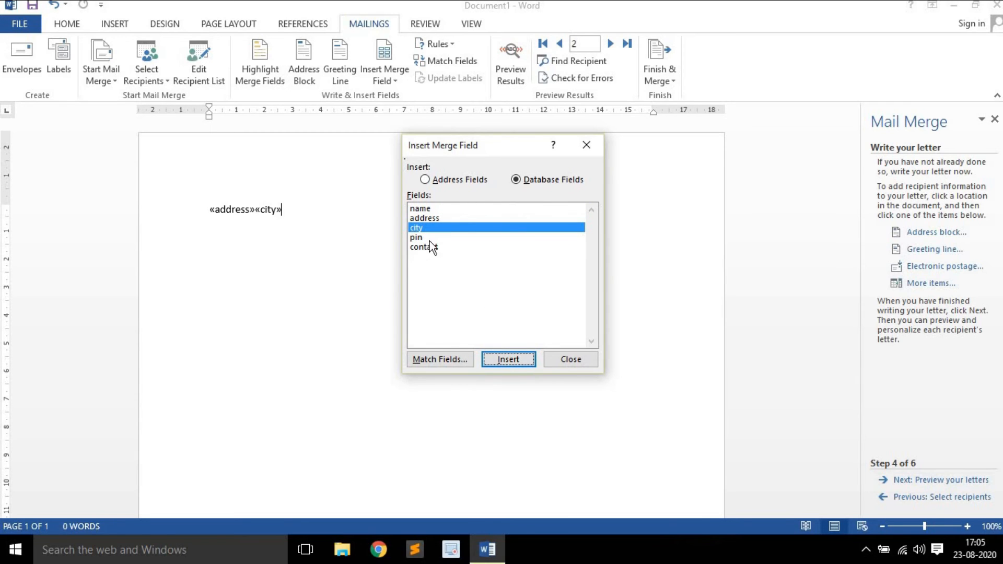
{"action": "left_click", "coordinate": [429, 238]}
{"action": "left_click", "coordinate": [517, 359]}
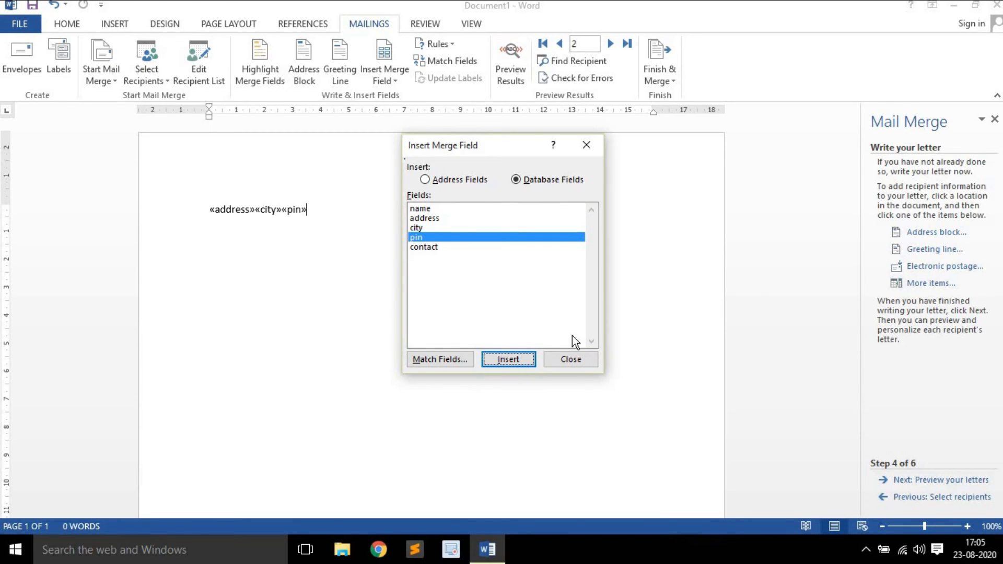
{"action": "left_click", "coordinate": [450, 247]}
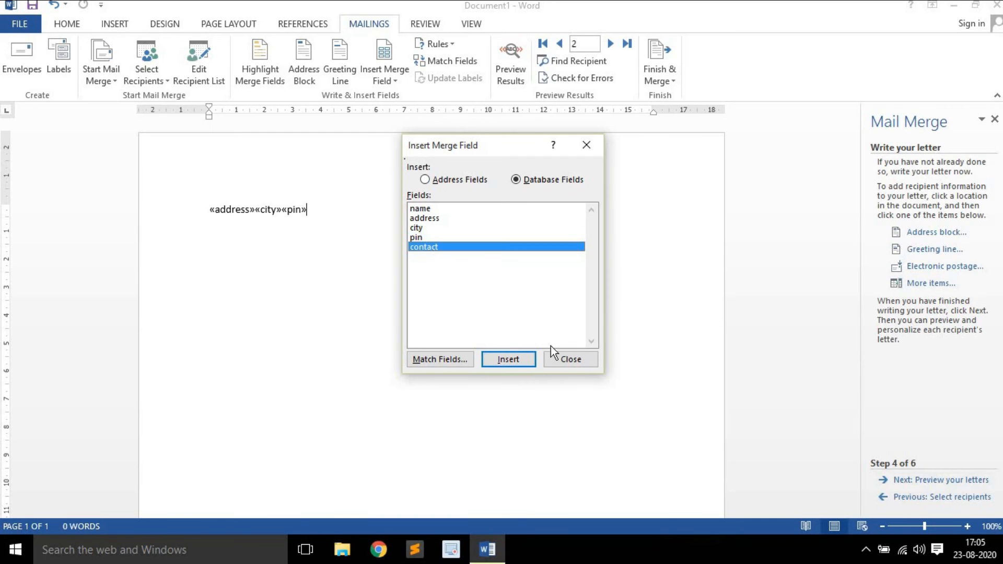
{"action": "left_click", "coordinate": [525, 359]}
{"action": "left_click", "coordinate": [565, 358]}
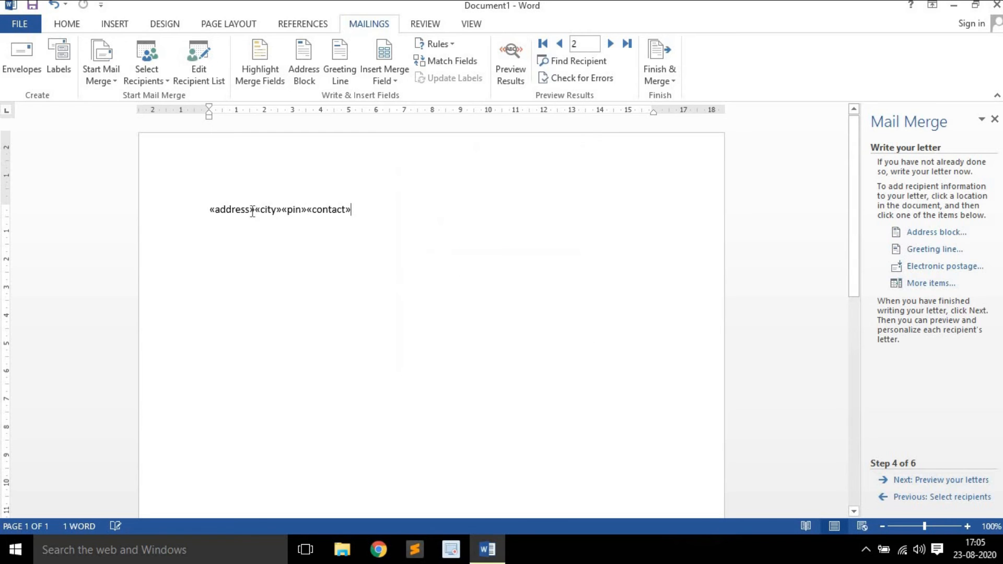
Break the merge field line so «address», «city», «pin» and «contact» each sit on their own line
{"action": "left_click", "coordinate": [181, 205]}
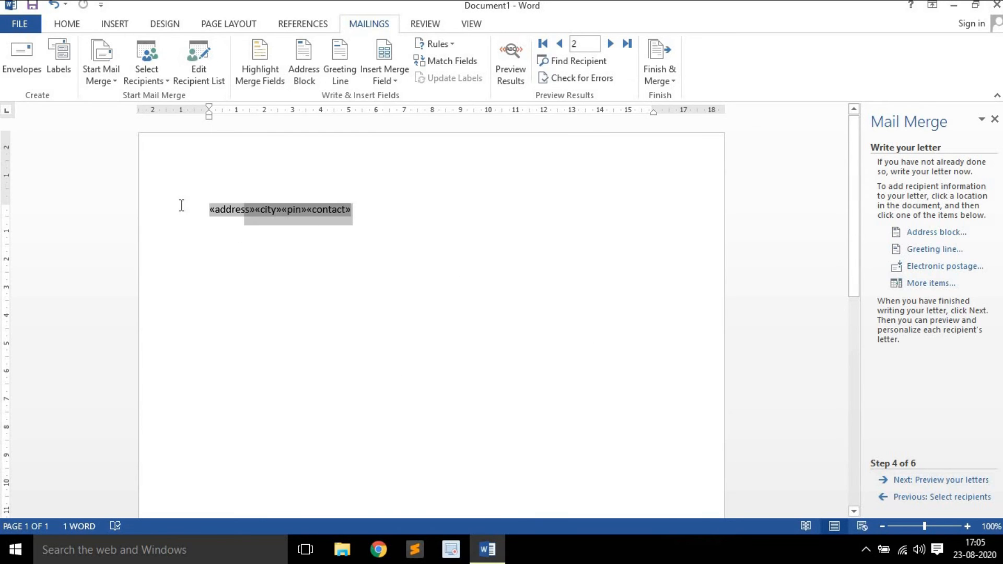
{"action": "left_click", "coordinate": [239, 213]}
{"action": "left_click", "coordinate": [258, 213]}
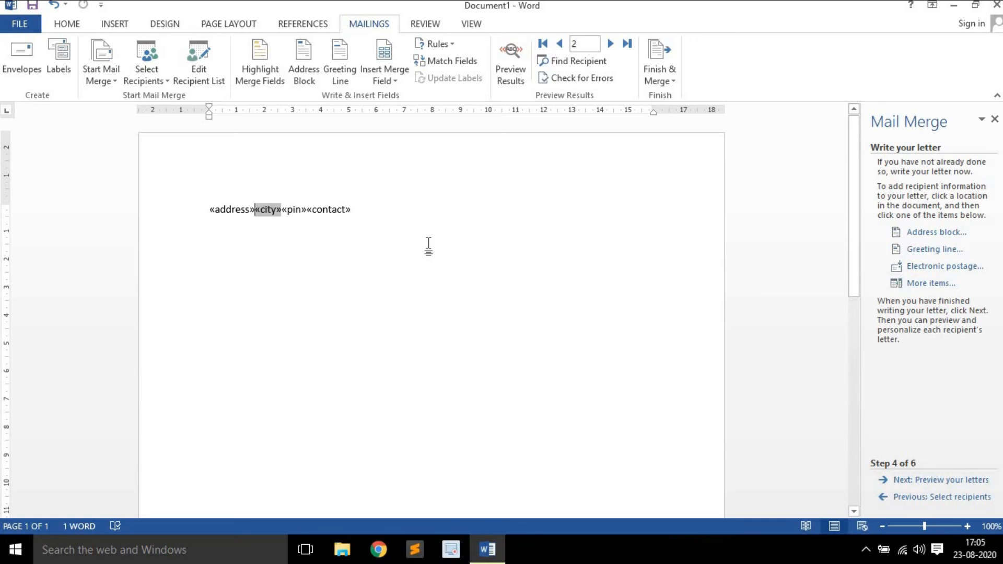
{"action": "key", "text": "Return"}
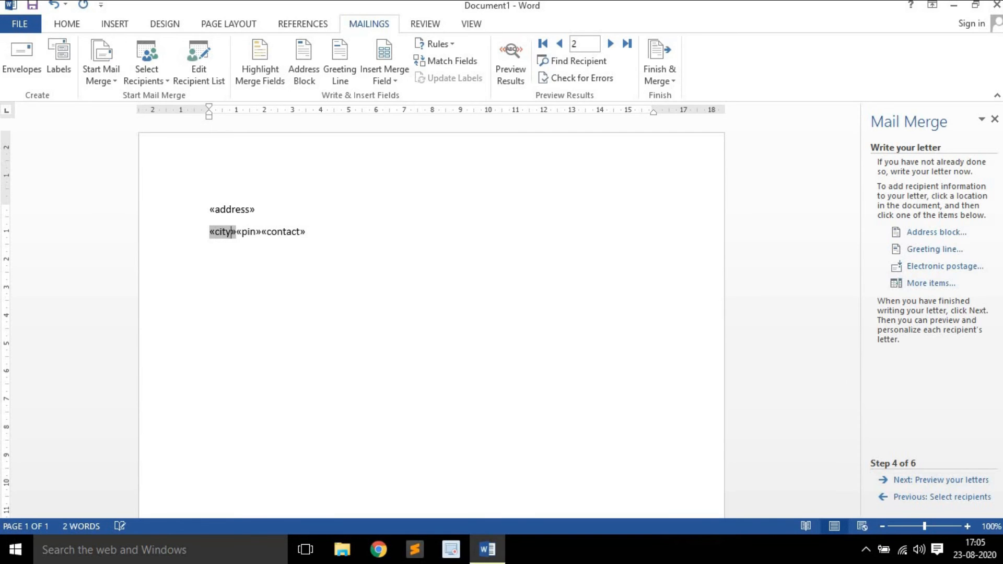
{"action": "key", "text": "Return"}
{"action": "left_click", "coordinate": [236, 254]}
{"action": "key", "text": "Return"}
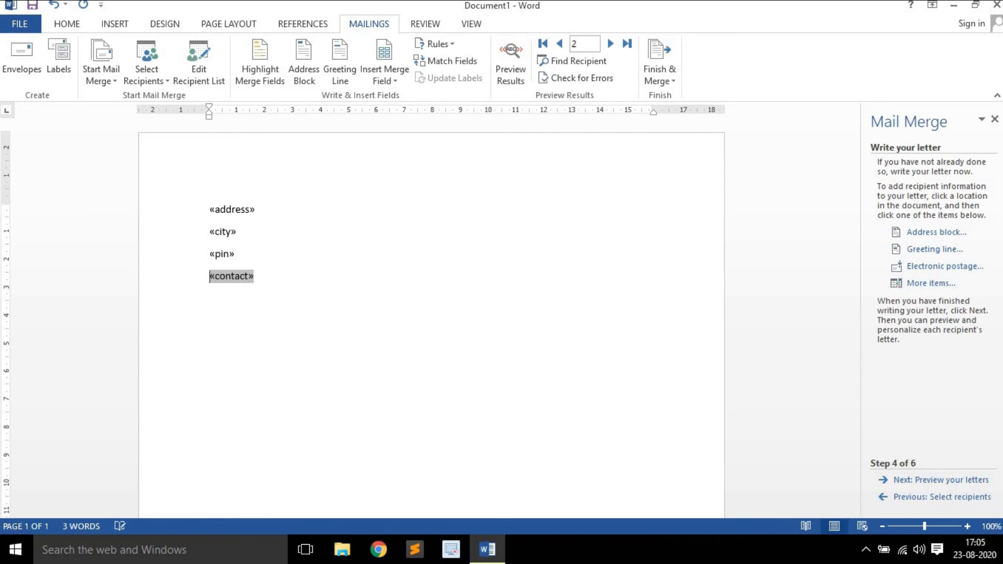
Make the four merge fields bold from the HOME tab
{"action": "left_click_drag", "start_coordinate": [289, 276], "coordinate": [211, 205]}
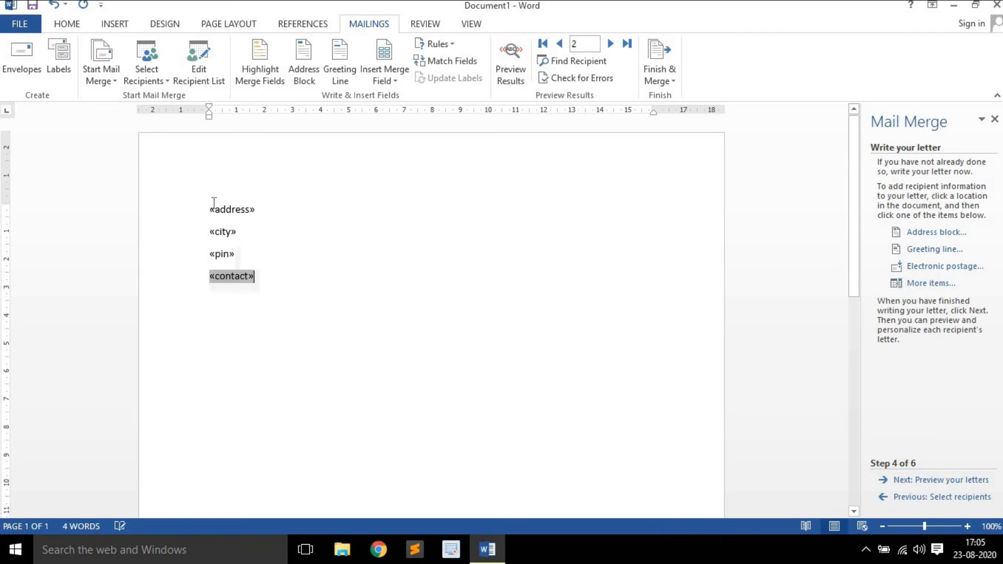
{"action": "left_click", "coordinate": [77, 23]}
{"action": "left_click", "coordinate": [125, 72]}
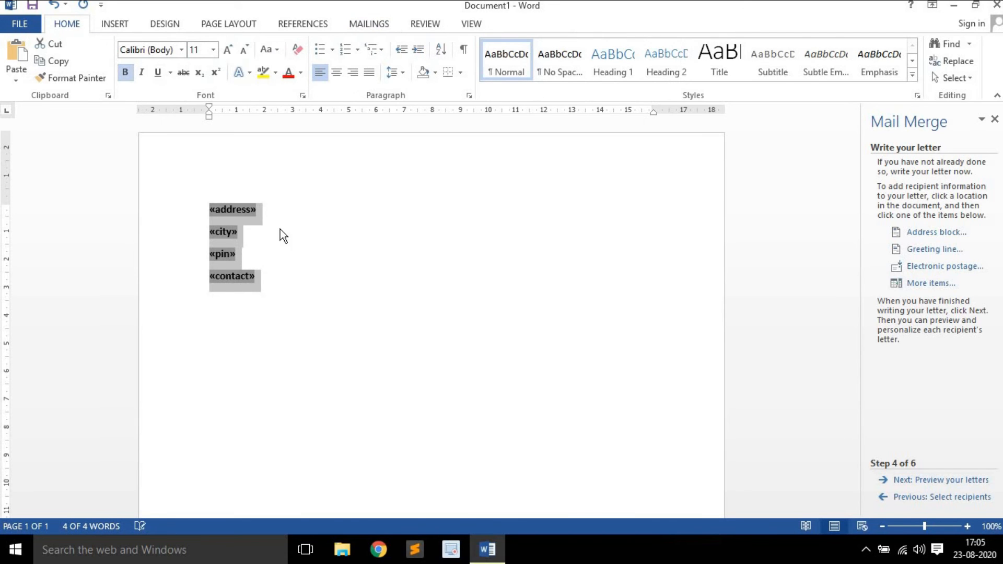
{"action": "left_click", "coordinate": [306, 282]}
Add the greeting 'Dear «name»,' below the address fields, inserting «name» from the merge field list
{"action": "key", "text": "Return"}
{"action": "key", "text": "Return"}
{"action": "key", "text": "Return"}
{"action": "key", "text": "Return"}
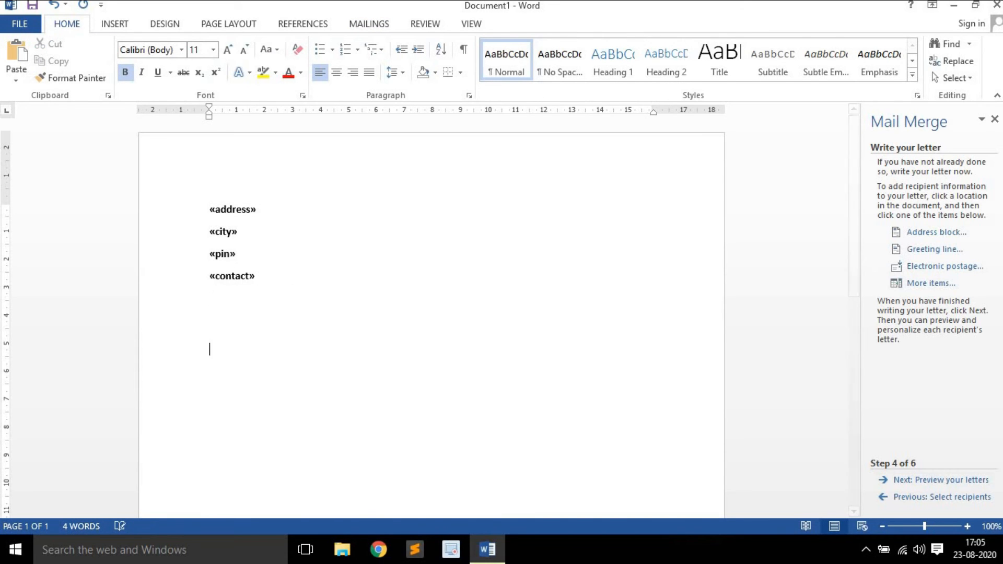
{"action": "key", "text": "BackSpace"}
{"action": "type", "text": "Dear"}
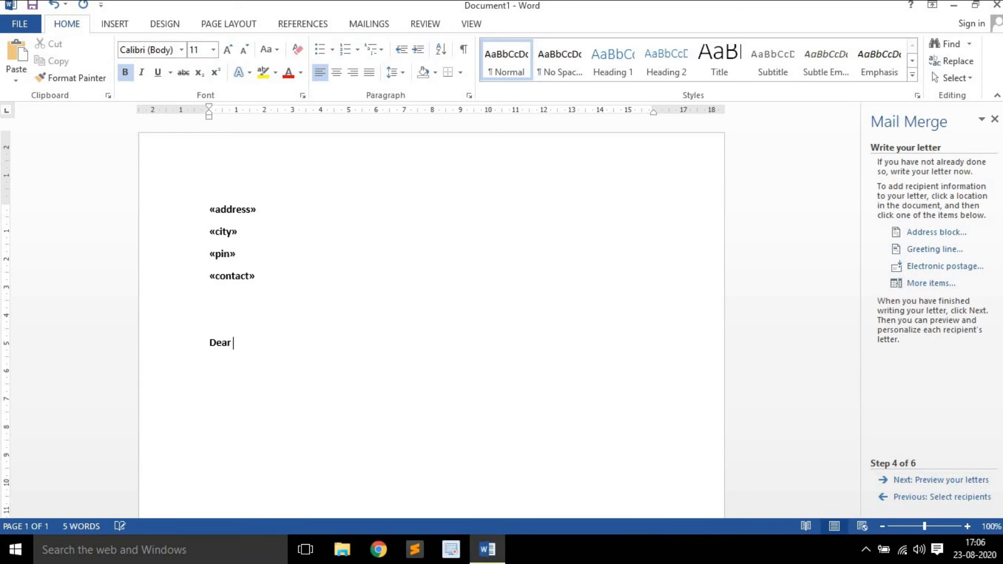
{"action": "left_click", "coordinate": [928, 282]}
{"action": "left_click", "coordinate": [520, 359]}
{"action": "left_click", "coordinate": [570, 360]}
{"action": "type", "text": ","}
Make the «name» field italic and remove its bold
{"action": "key", "text": "Left"}
{"action": "key", "text": "shift+Left"}
{"action": "key", "text": "shift+Left"}
{"action": "key", "text": "shift+Left"}
{"action": "key", "text": "shift+Left"}
{"action": "key", "text": "shift+Left"}
{"action": "key", "text": "shift+Left"}
{"action": "key", "text": "shift+Left"}
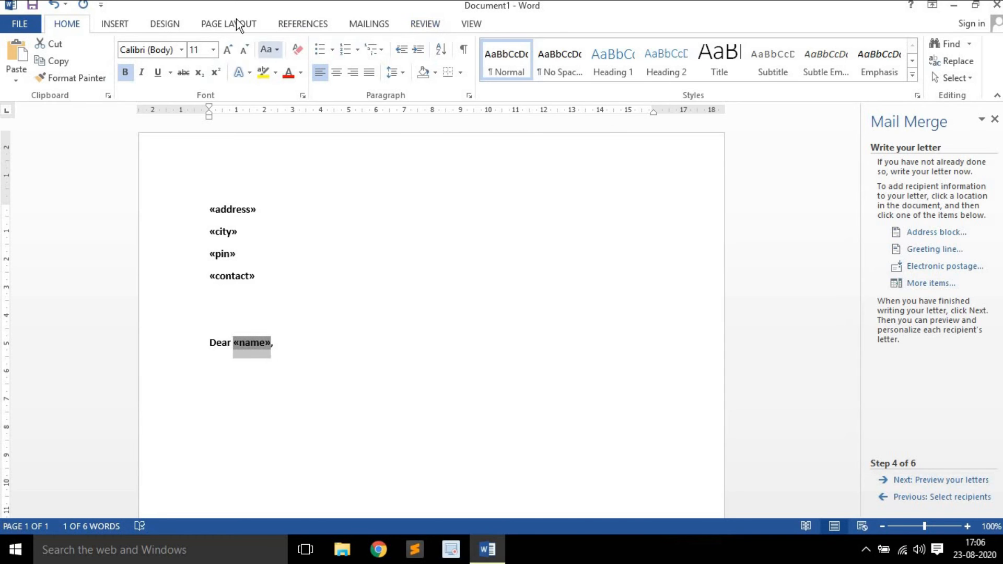
{"action": "left_click", "coordinate": [141, 72]}
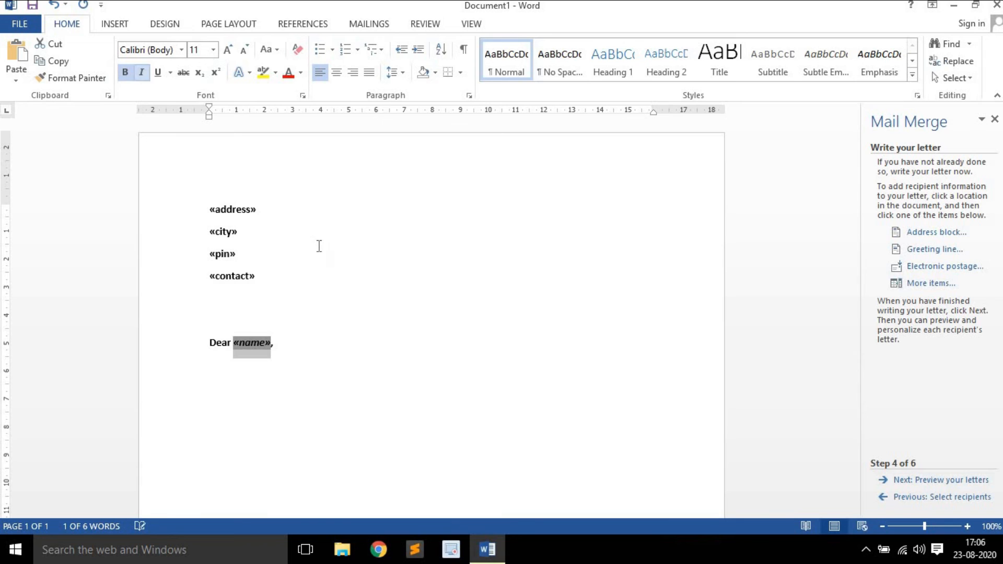
{"action": "left_click", "coordinate": [125, 73]}
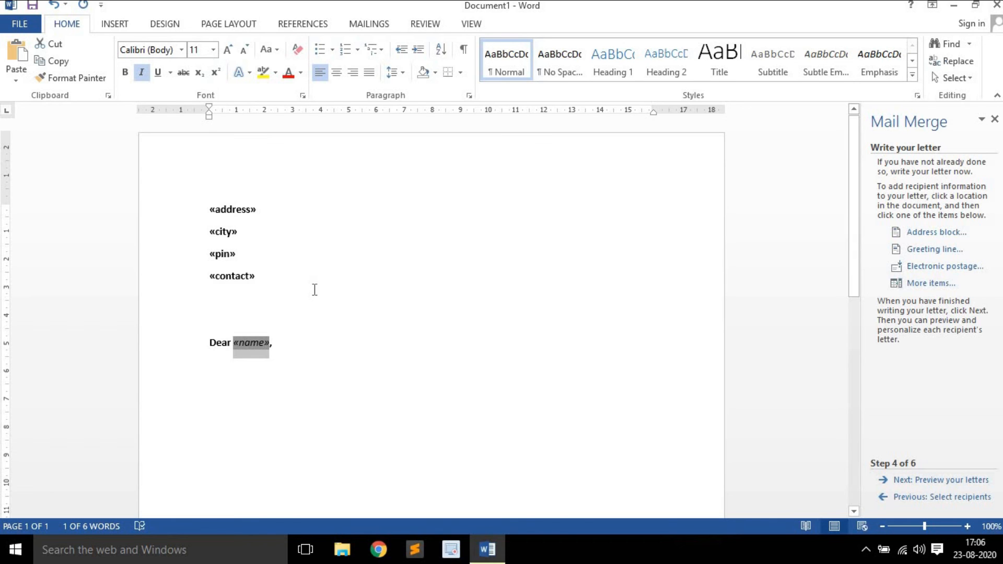
{"action": "left_click", "coordinate": [289, 331]}
Add the body line 'This is my invitation latter to all my friends' below the greeting
{"action": "left_click", "coordinate": [318, 343]}
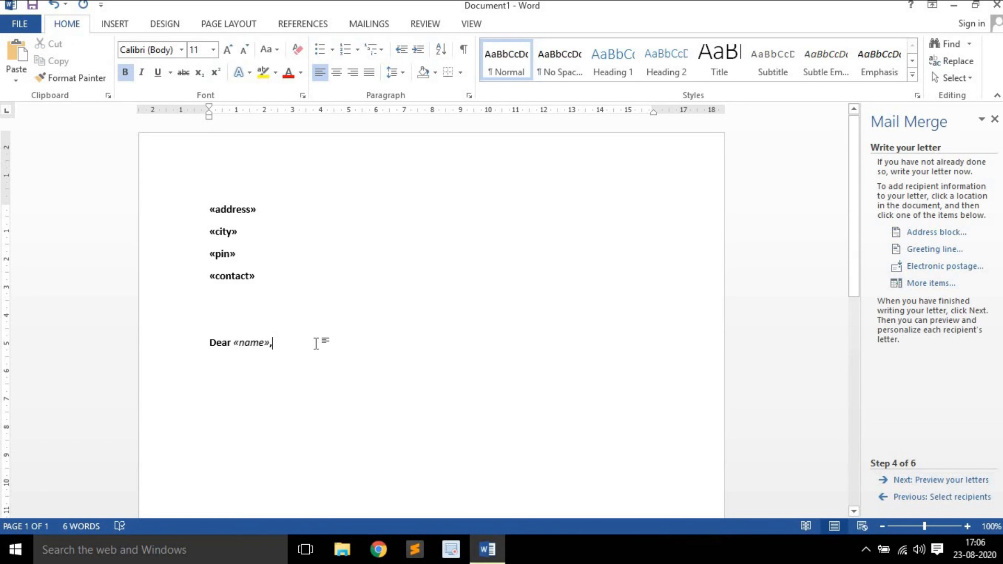
{"action": "key", "text": "Return"}
{"action": "key", "text": "Return"}
{"action": "type", "text": "Ths"}
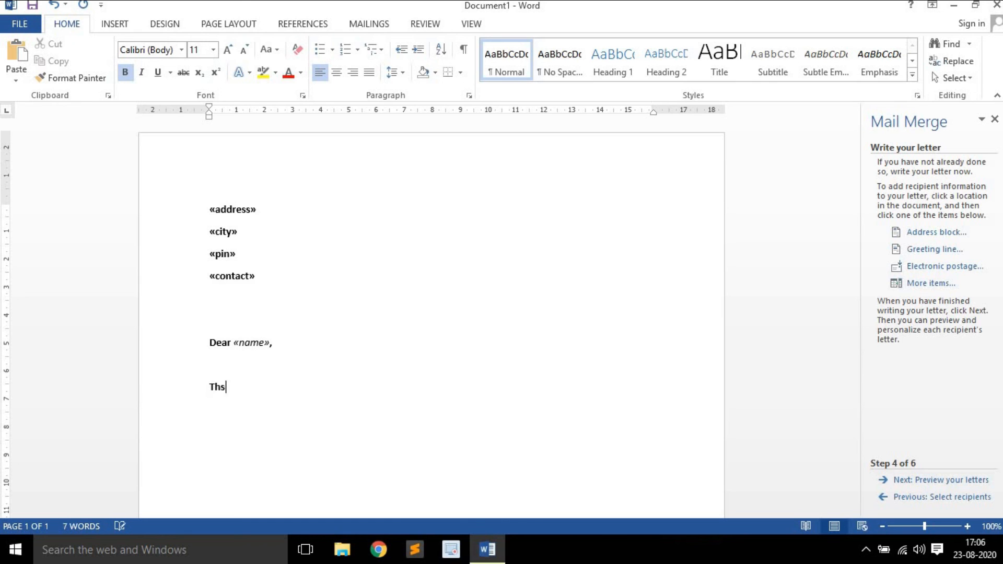
{"action": "key", "text": "BackSpace"}
{"action": "type", "text": "is is my"}
{"action": "type", "text": " invi"}
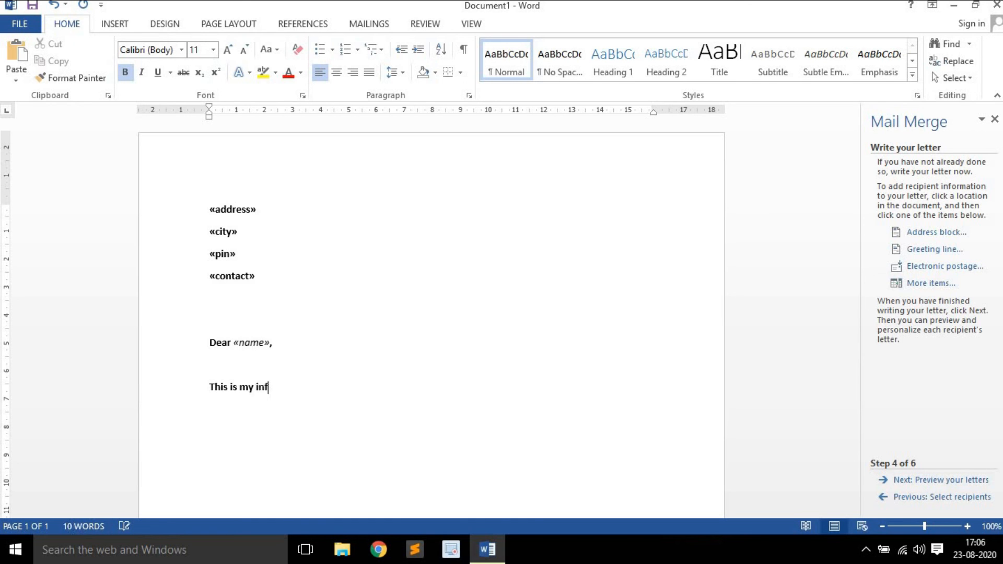
{"action": "type", "text": "tation latter to all"}
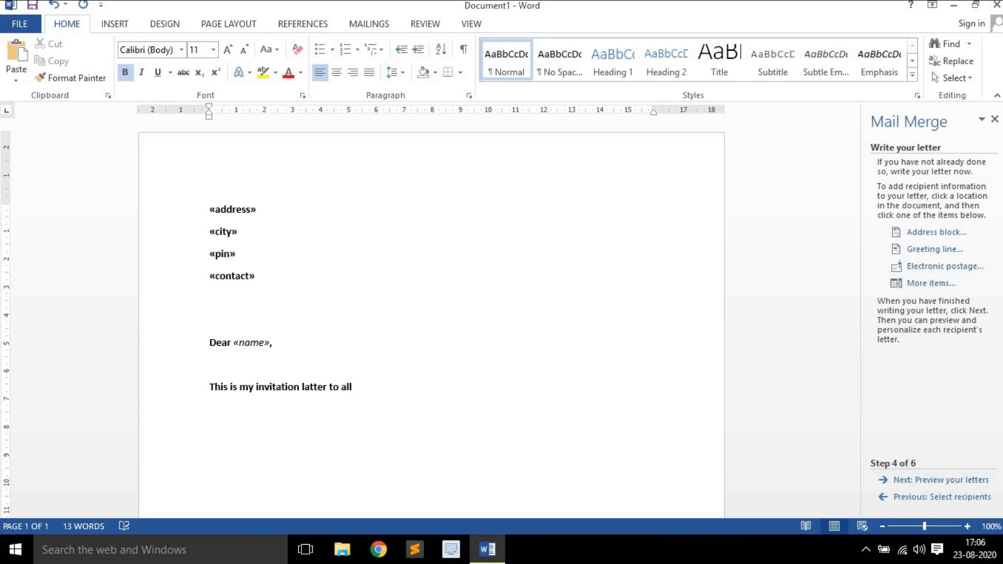
{"action": "type", "text": " my friends."}
Check the finished invitation text and page thumbnails in the navigation pane
{"action": "scroll", "coordinate": [365, 332], "scroll_direction": "down", "scroll_amount": 1}
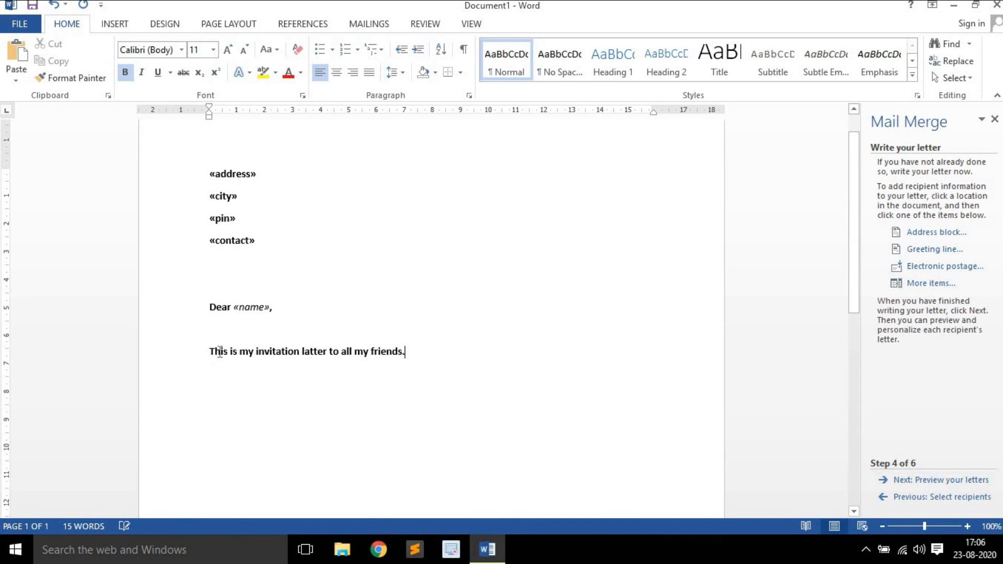
{"action": "triple_click", "coordinate": [361, 358]}
{"action": "left_click", "coordinate": [423, 382]}
{"action": "scroll", "coordinate": [391, 438], "scroll_direction": "down", "scroll_amount": 10}
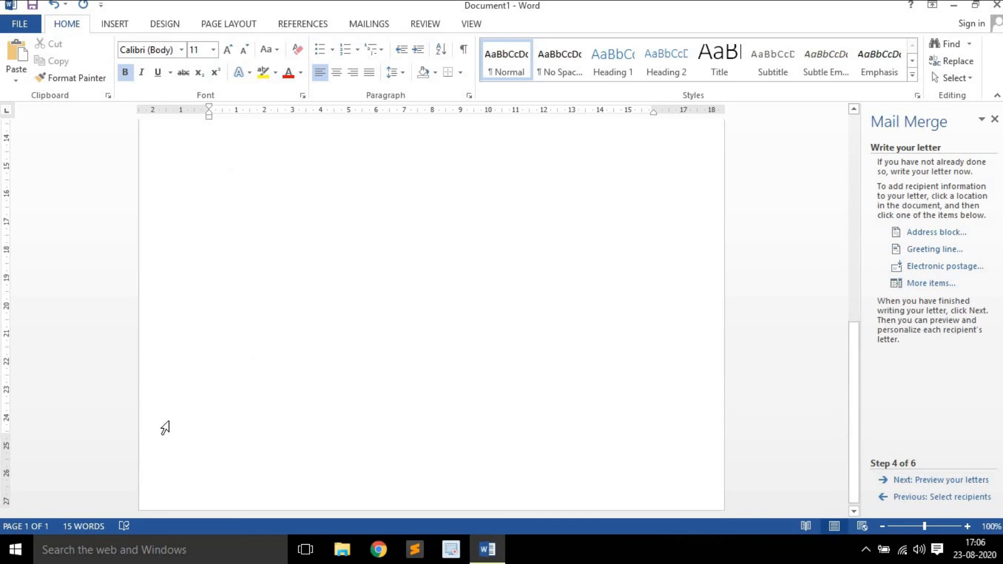
{"action": "left_click", "coordinate": [48, 527]}
{"action": "left_click", "coordinate": [85, 179]}
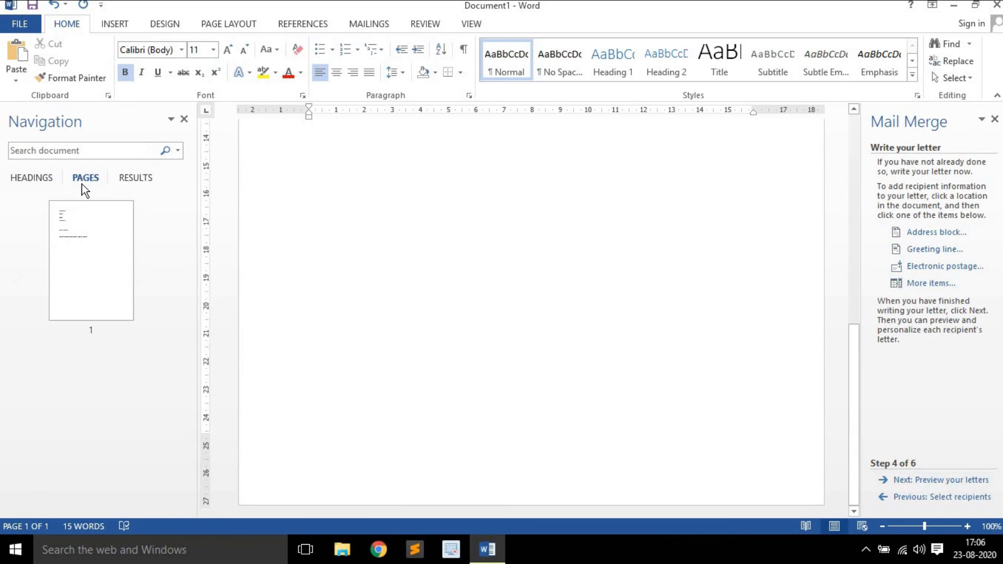
{"action": "left_click", "coordinate": [31, 525]}
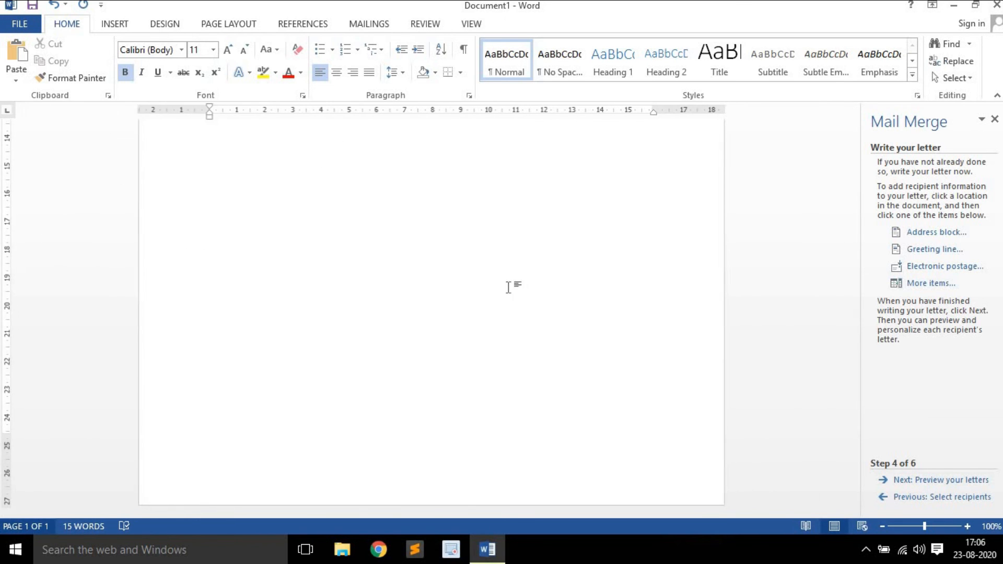
Preview the merged letter for Recipient 2, checking the Sec 323 address and greeting, then go to completing the merge
{"action": "left_click", "coordinate": [949, 479]}
{"action": "scroll", "coordinate": [264, 329], "scroll_direction": "up", "scroll_amount": 10}
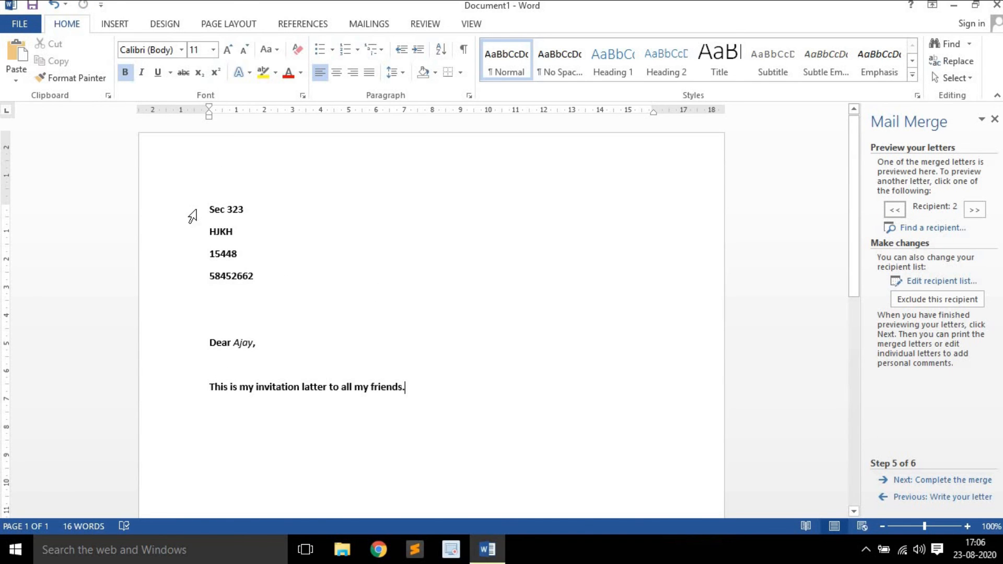
{"action": "double_click", "coordinate": [232, 209]}
{"action": "left_click", "coordinate": [293, 266]}
{"action": "left_click_drag", "start_coordinate": [262, 350], "coordinate": [235, 342]}
{"action": "left_click", "coordinate": [265, 351]}
{"action": "left_click", "coordinate": [374, 332]}
{"action": "scroll", "coordinate": [235, 351], "scroll_direction": "down", "scroll_amount": 10}
{"action": "scroll", "coordinate": [244, 352], "scroll_direction": "up", "scroll_amount": 1}
{"action": "scroll", "coordinate": [243, 351], "scroll_direction": "up", "scroll_amount": 8}
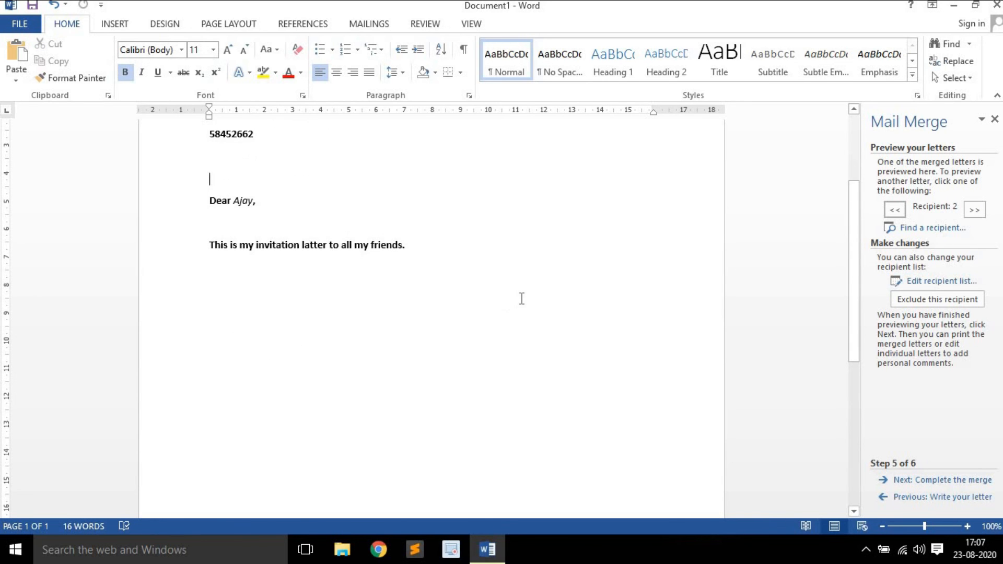
{"action": "scroll", "coordinate": [520, 297], "scroll_direction": "down", "scroll_amount": 1}
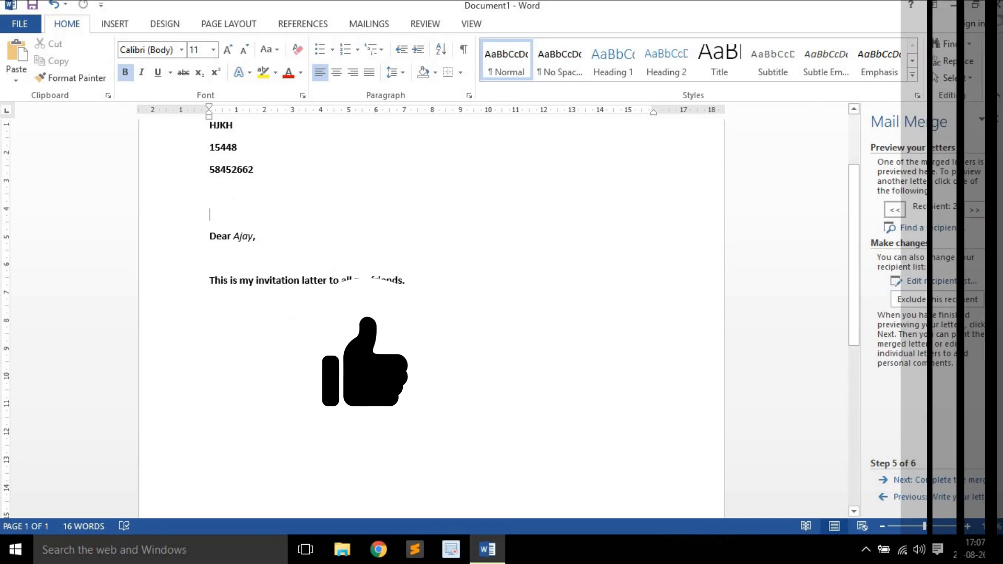
{"action": "left_click", "coordinate": [946, 479]}
Merge all records as individual letters into Letters1, maximize it and scroll through its three pages
{"action": "left_click", "coordinate": [950, 301]}
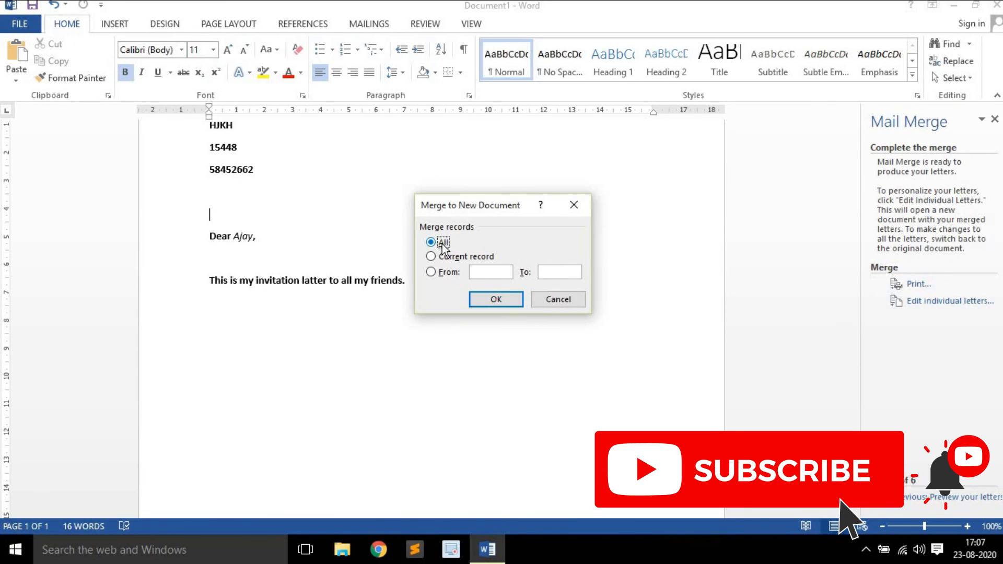
{"action": "left_click", "coordinate": [504, 299]}
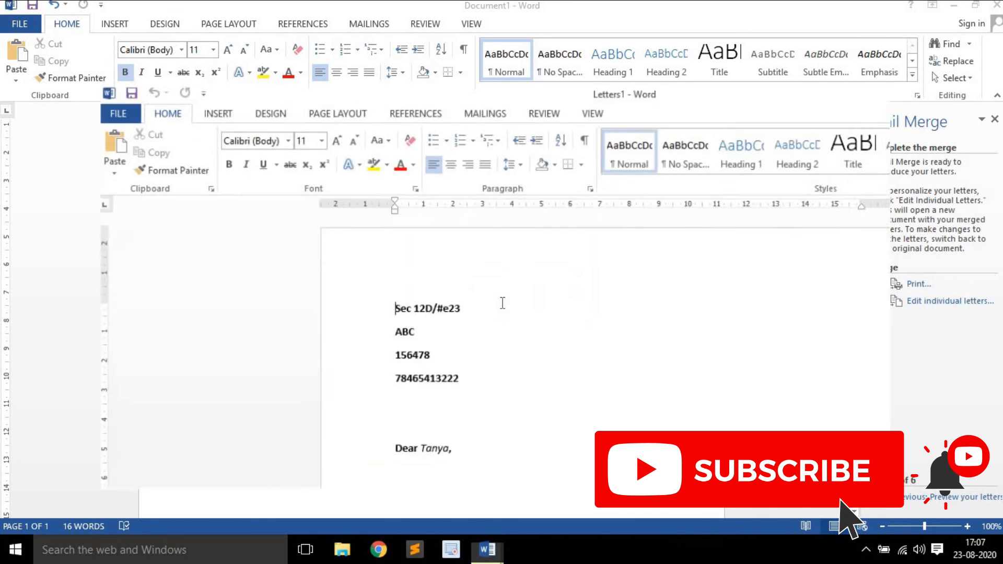
{"action": "left_click", "coordinate": [847, 99]}
{"action": "scroll", "coordinate": [418, 313], "scroll_direction": "down", "scroll_amount": 5}
{"action": "scroll", "coordinate": [450, 326], "scroll_direction": "down", "scroll_amount": 5}
{"action": "scroll", "coordinate": [454, 340], "scroll_direction": "down", "scroll_amount": 5}
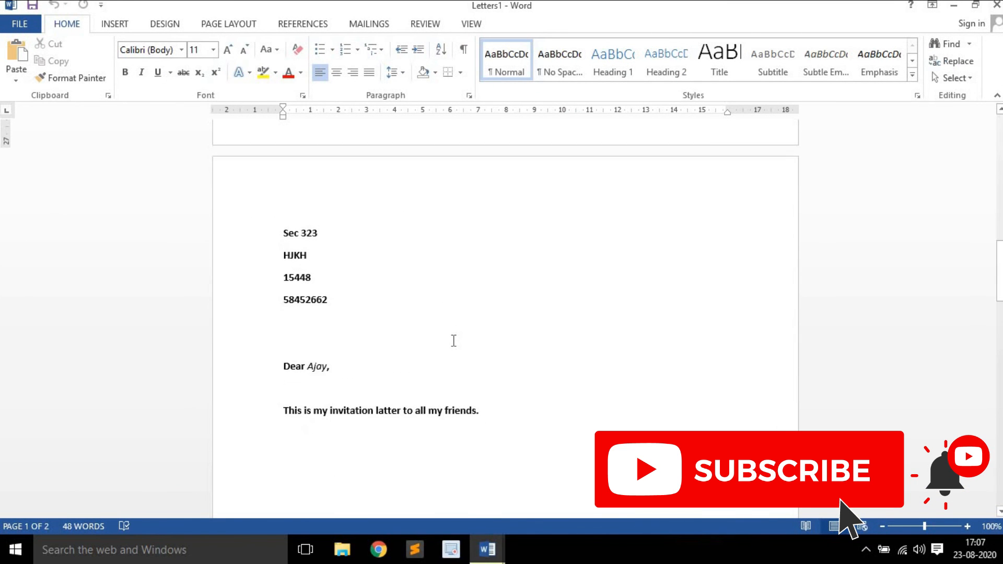
{"action": "scroll", "coordinate": [454, 340], "scroll_direction": "down", "scroll_amount": 20}
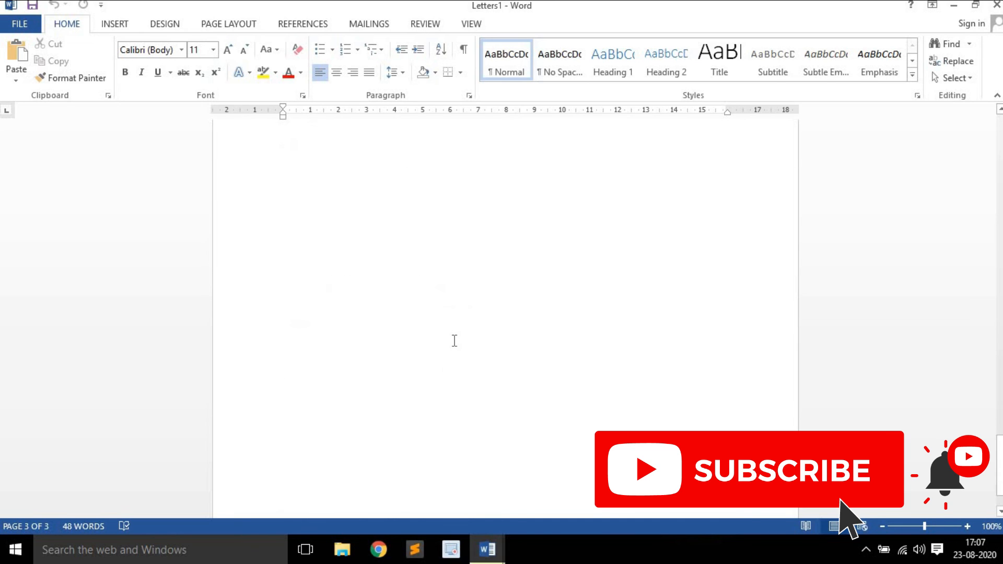
{"action": "scroll", "coordinate": [454, 337], "scroll_direction": "up", "scroll_amount": 10}
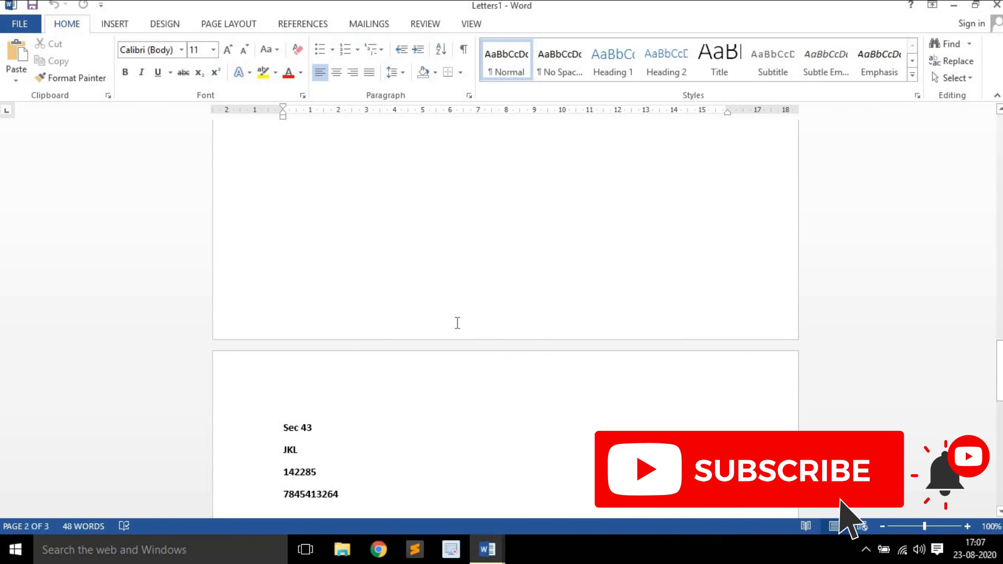